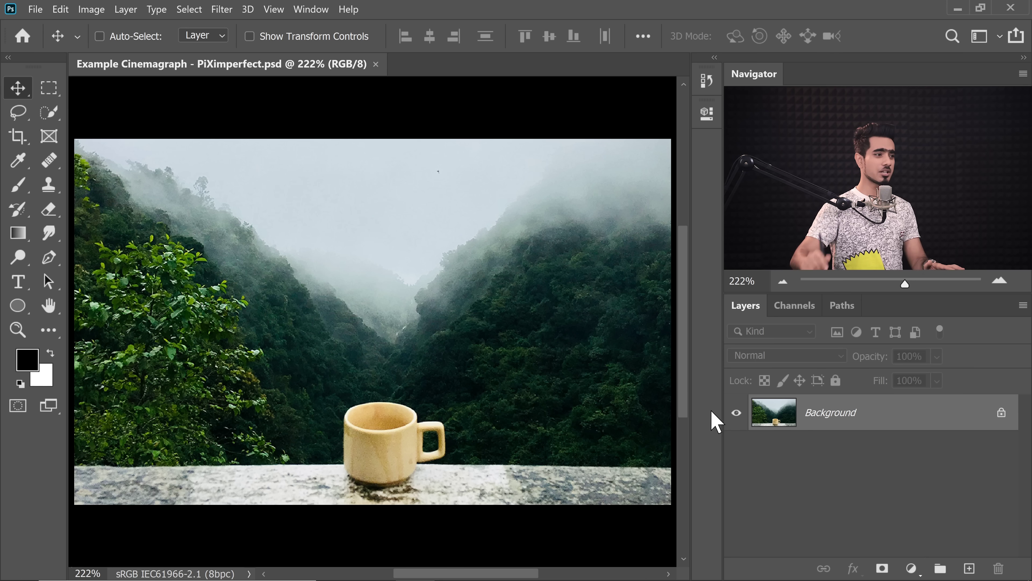
- Zoom in close on the coffee mug in the misty valley photo
scroll(371, 373, "up", 3)
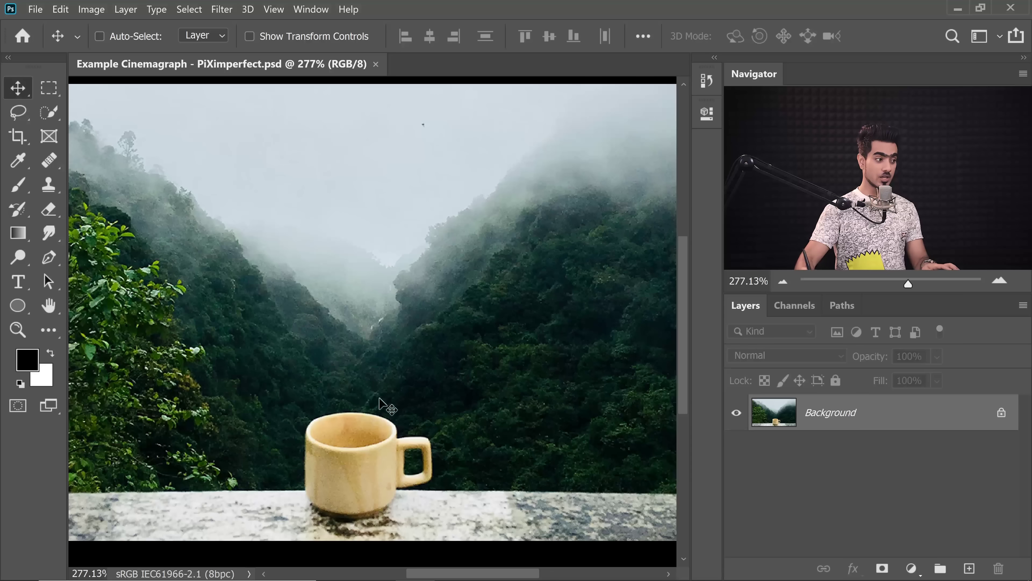
left_click(373, 437)
left_click_drag(373, 437, 399, 452)
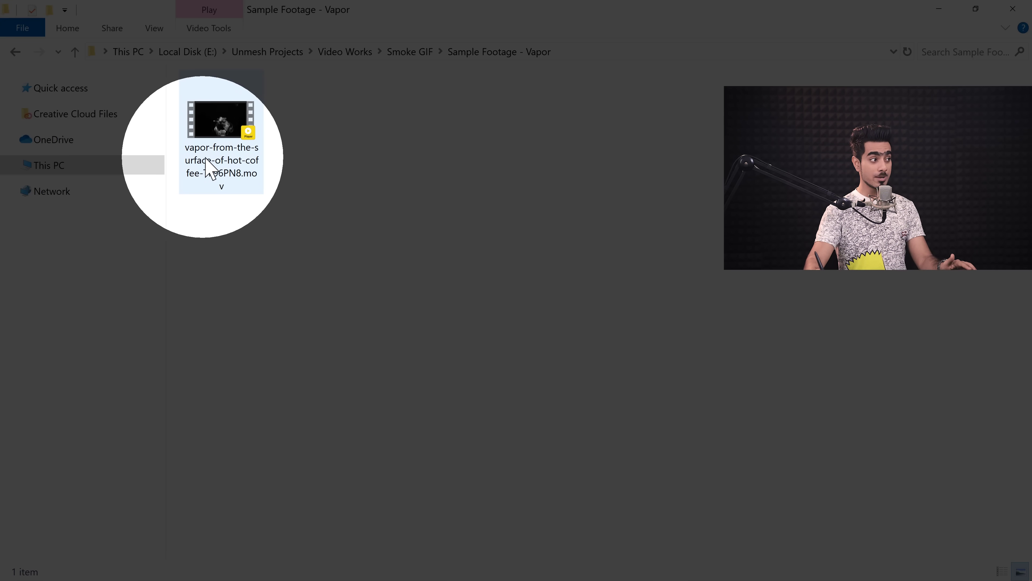
- Drag the coffee vapor MOV clip from the Sample Footage - Vapor folder onto the Photoshop canvas
mouse_move(251, 188)
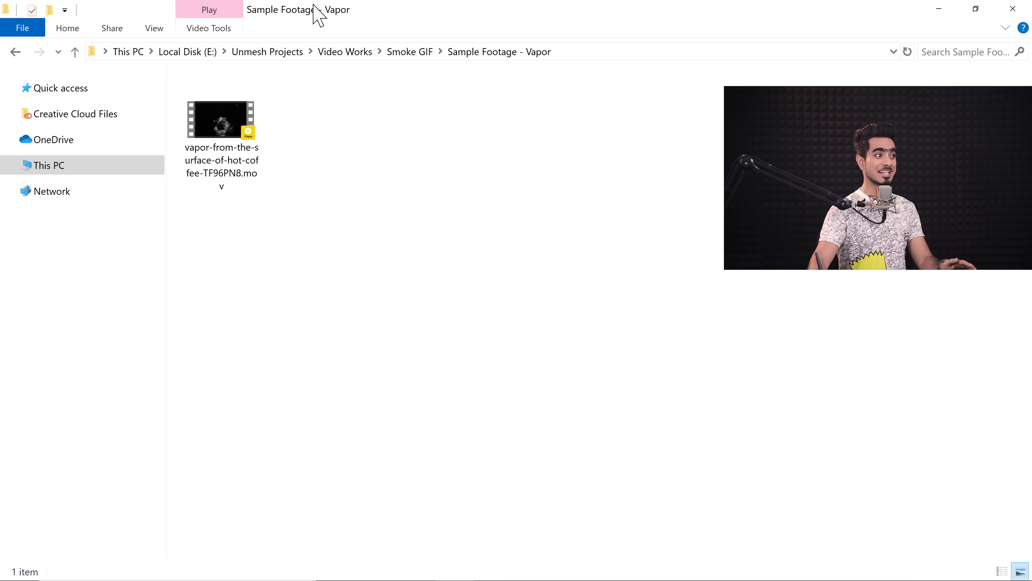
left_click_drag(318, 17, 728, 88)
left_click_drag(707, 195, 387, 404)
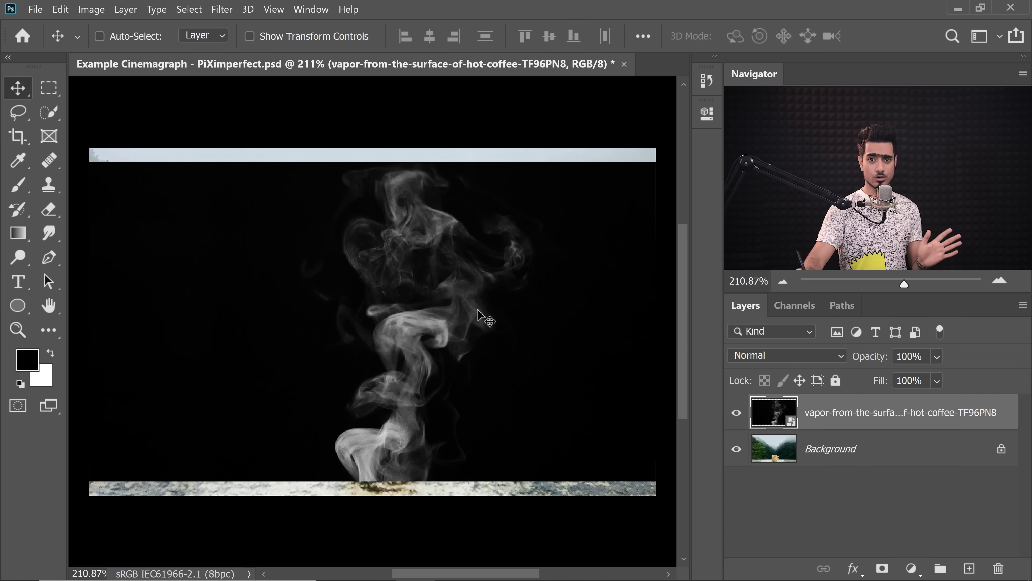
- Hide the vapor layer so the mug in the valley photo shows again
left_click(736, 413)
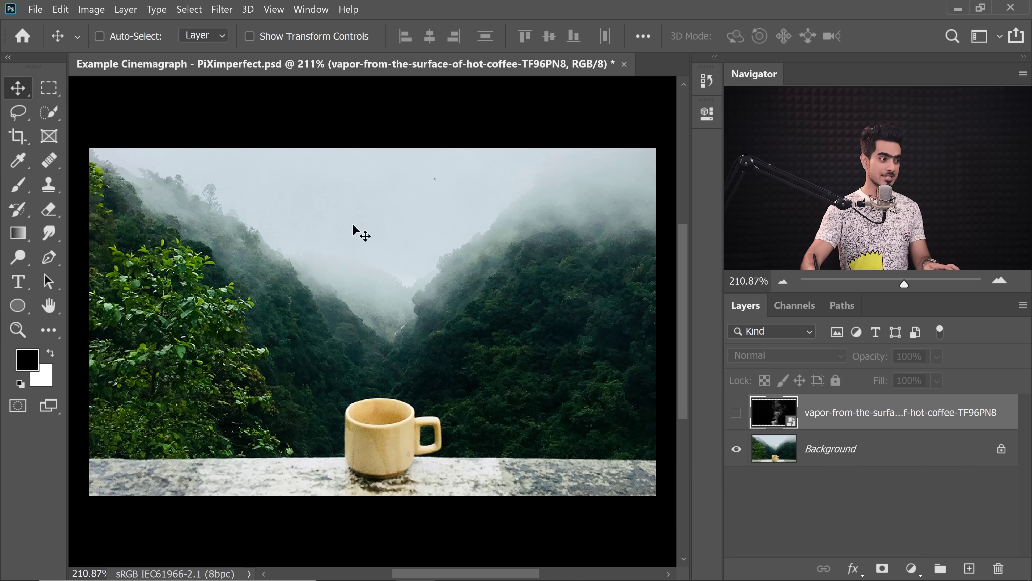
- Show rulers and add vertical guides at the mug's left and right edges and two horizontal guides at its rim
scroll(353, 322, "up", 3)
key("ctrl+r")
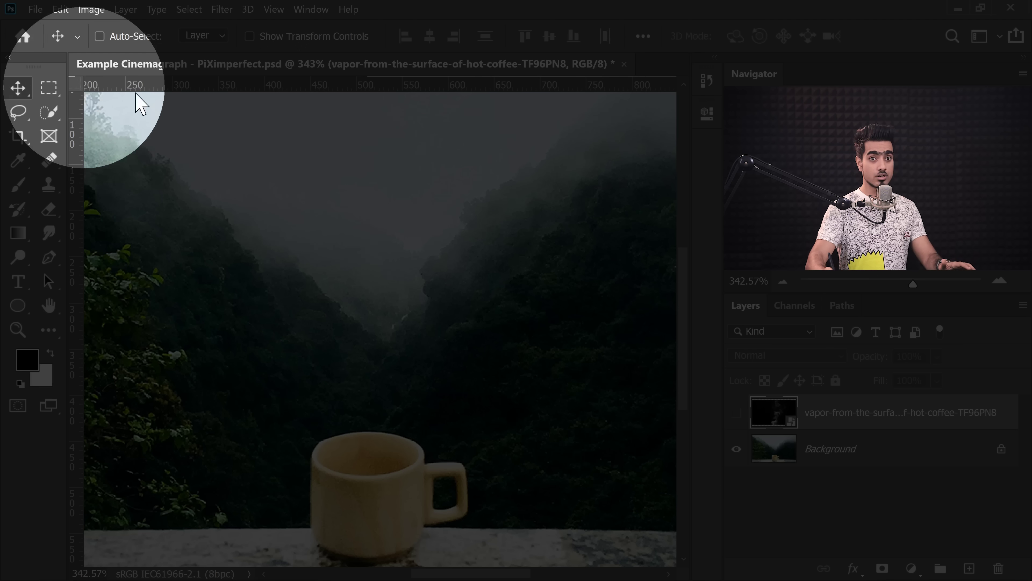
scroll(363, 444, "down", 1)
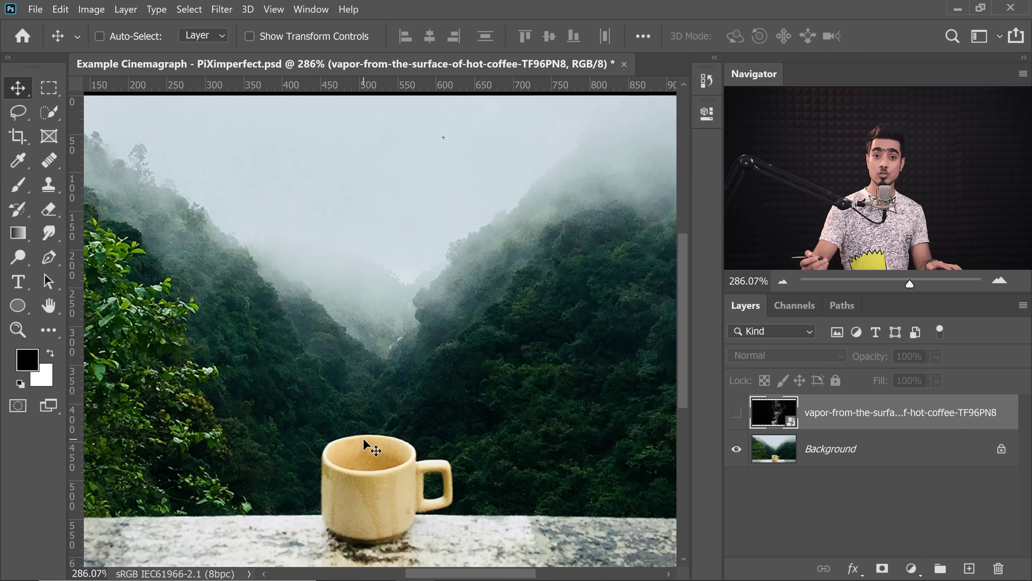
scroll(382, 341, "up", 5)
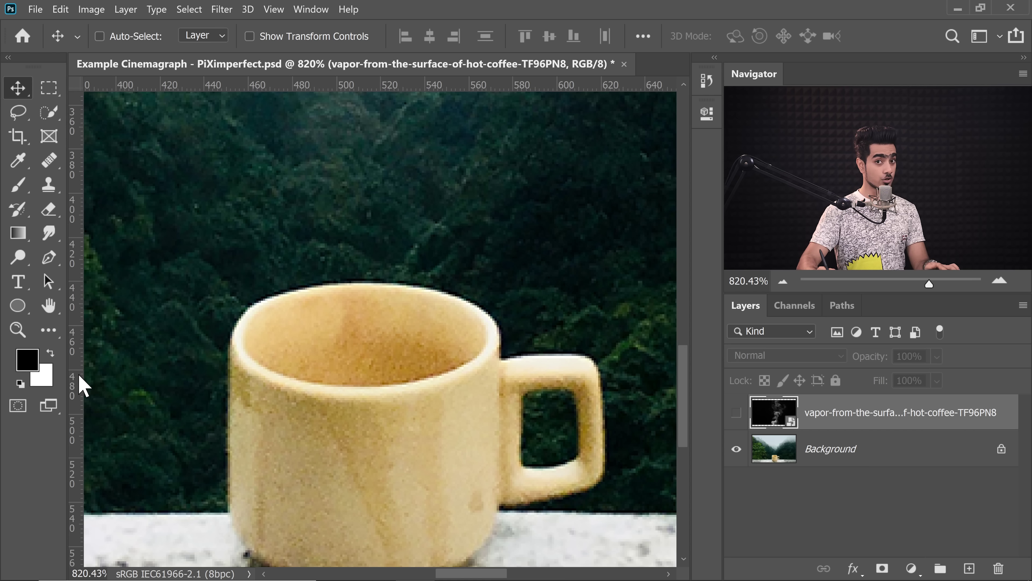
left_click_drag(80, 378, 248, 380)
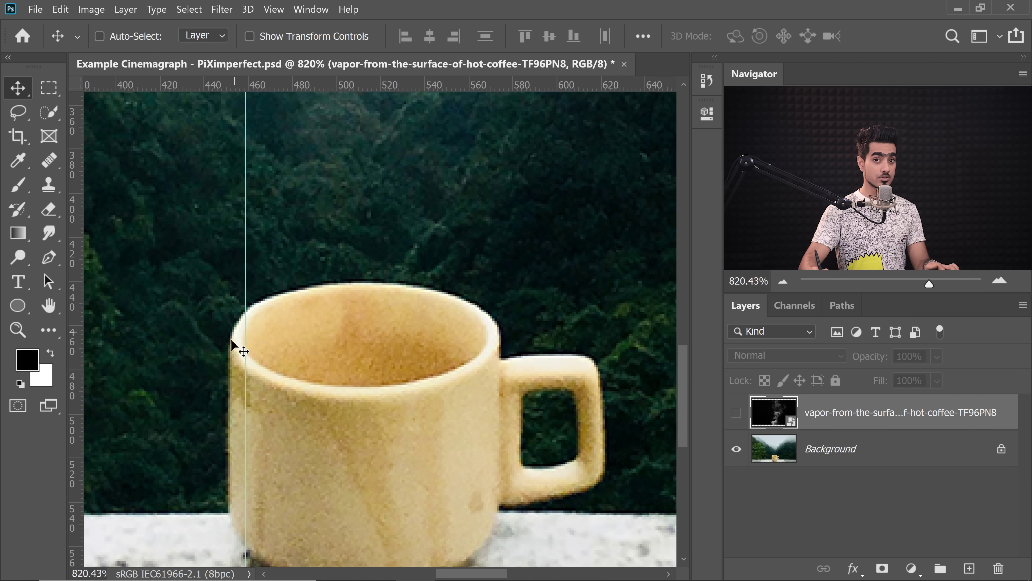
left_click_drag(252, 332, 460, 351)
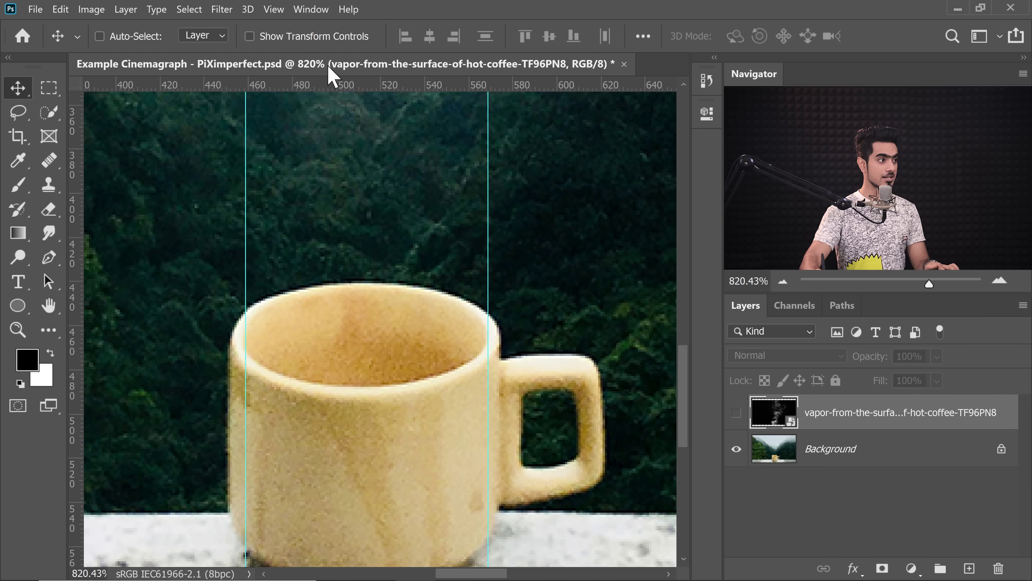
left_click_drag(362, 100, 383, 337)
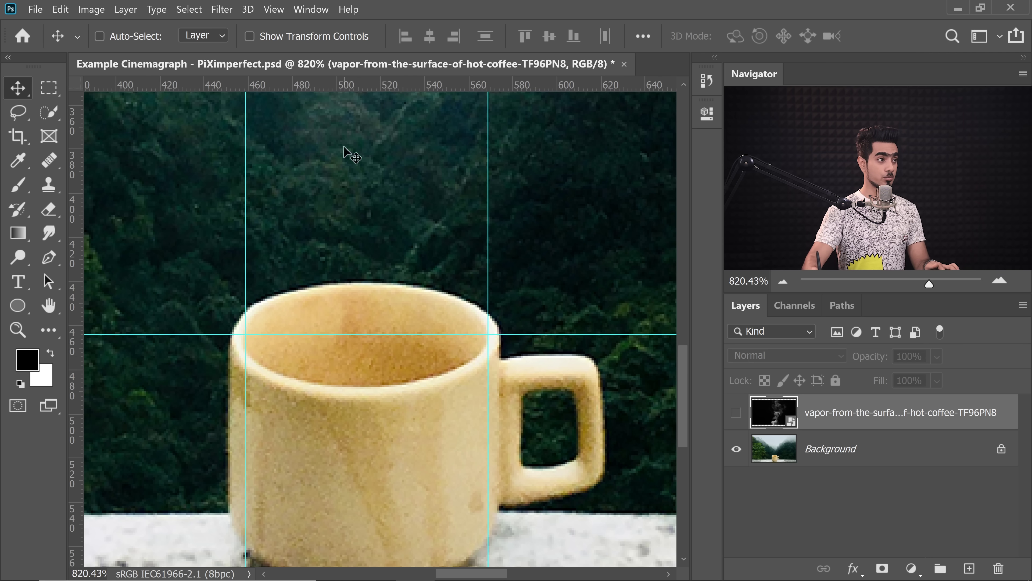
left_click_drag(371, 87, 377, 387)
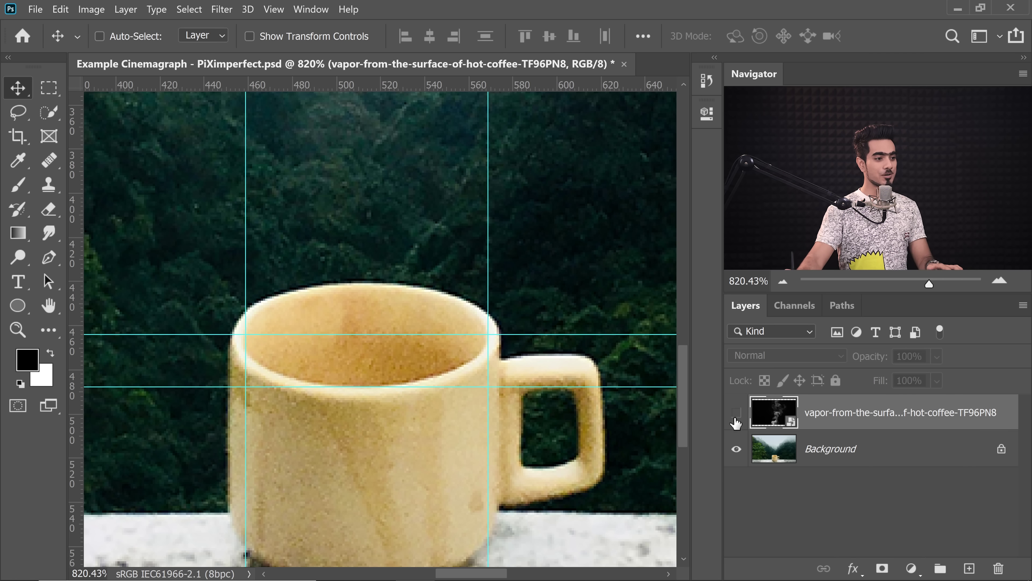
- Make the vapor layer visible again and create a video timeline from Window > Timeline
left_click(736, 412)
left_click_drag(419, 259, 405, 288)
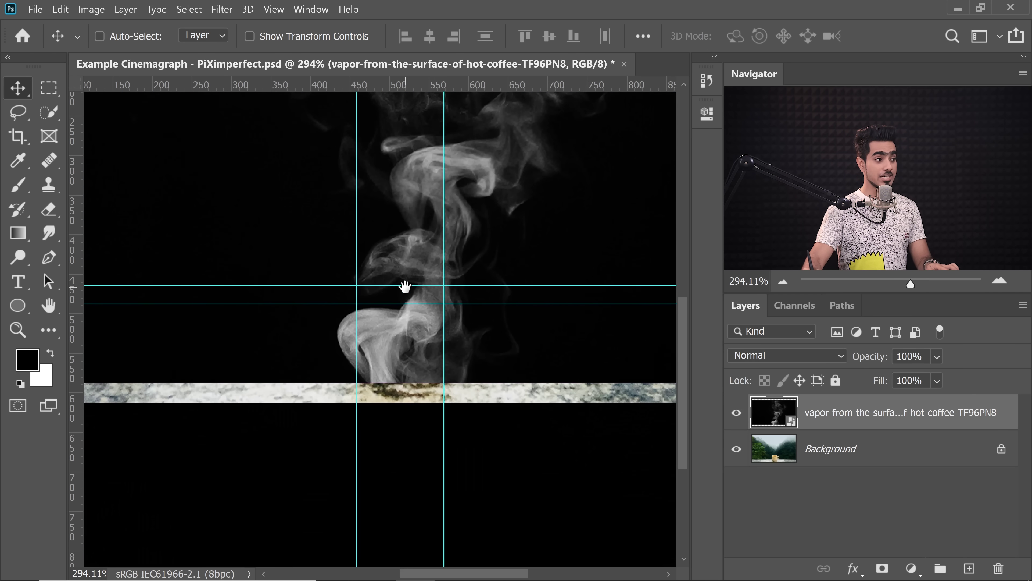
scroll(432, 258, "down", 3)
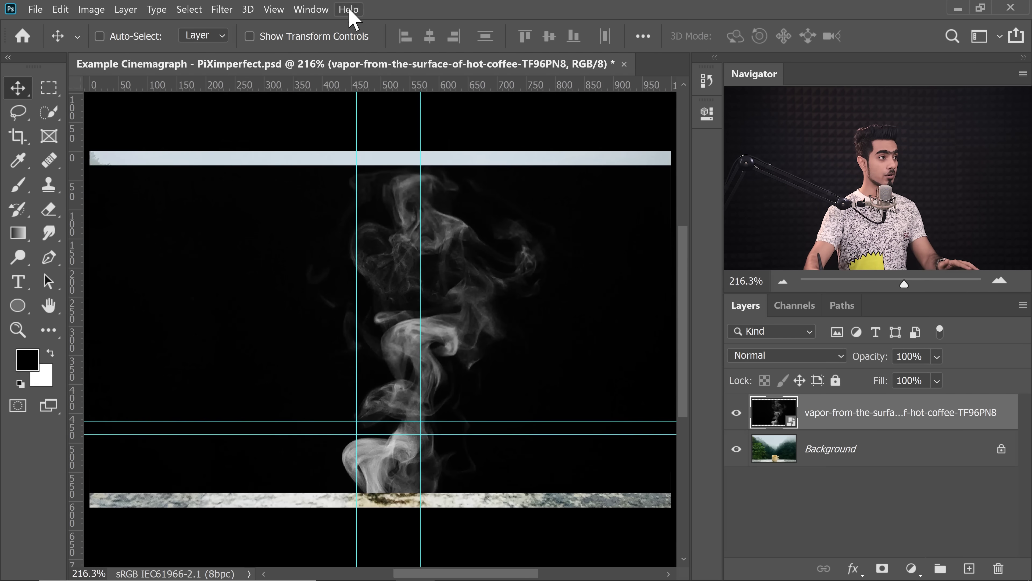
left_click(313, 12)
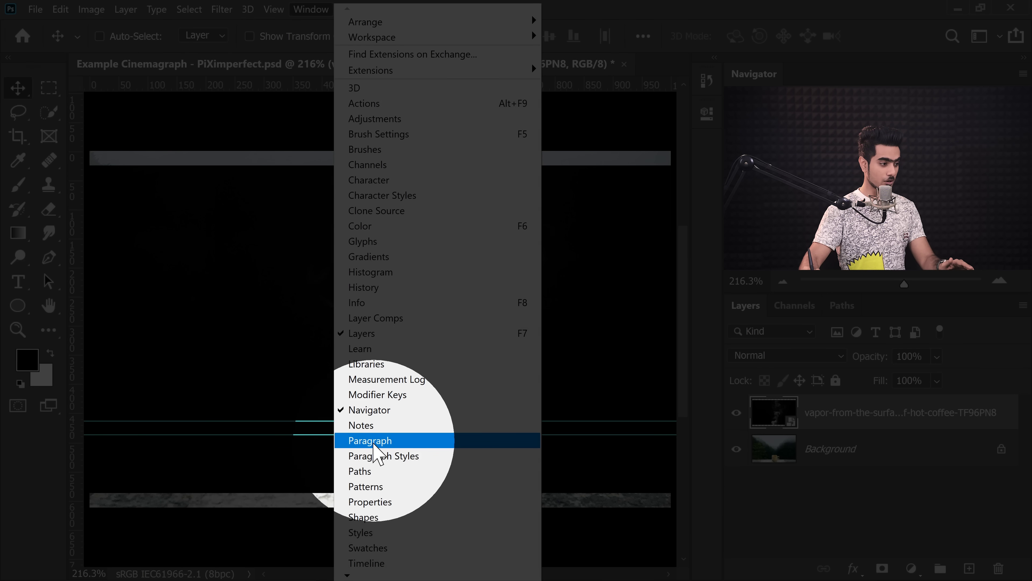
left_click(358, 563)
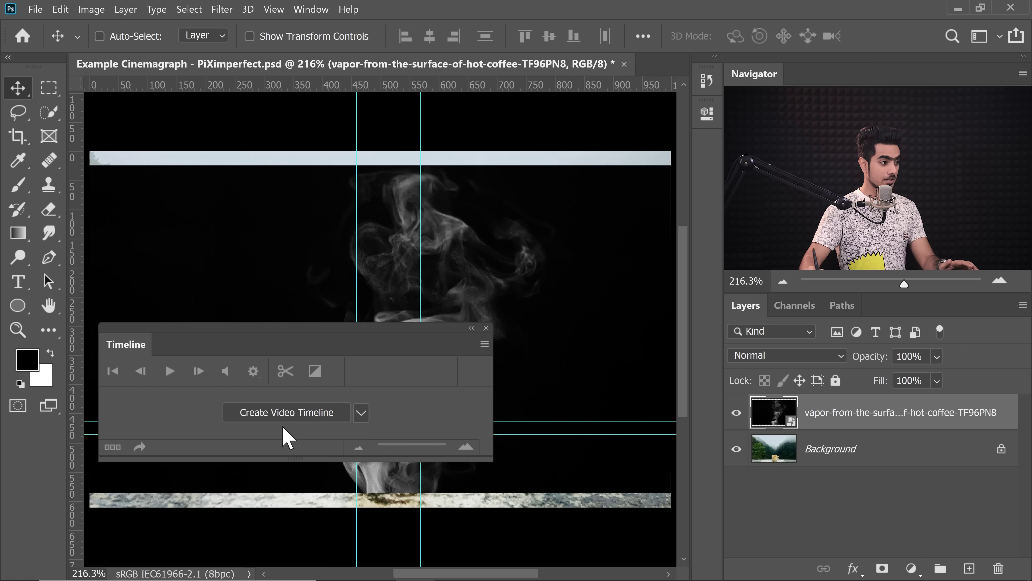
left_click(295, 418)
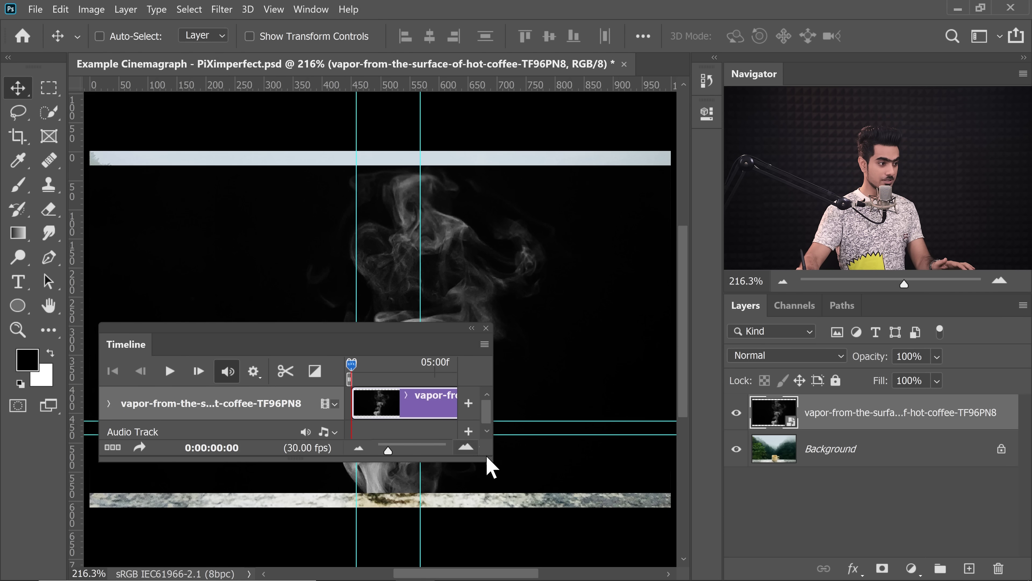
- Enlarge and dock the Timeline panel below the canvas, then scrub the footage forward
left_click_drag(491, 458, 767, 576)
left_click_drag(289, 340, 467, 575)
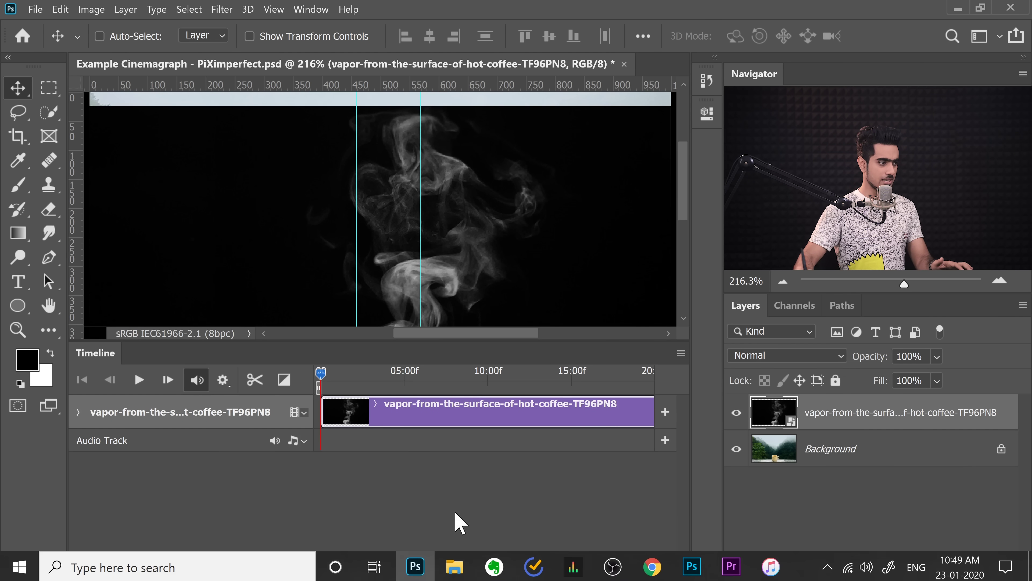
left_click_drag(376, 342, 376, 411)
left_click_drag(324, 440, 325, 439)
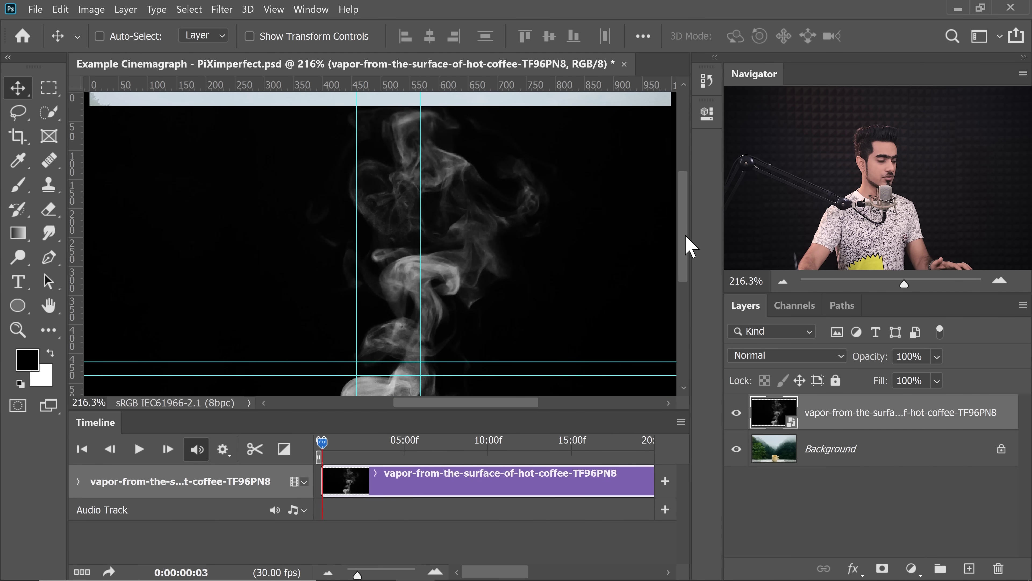
mouse_move(687, 266)
left_mouse_down()
mouse_move(683, 281)
mouse_move(683, 266)
left_mouse_up()
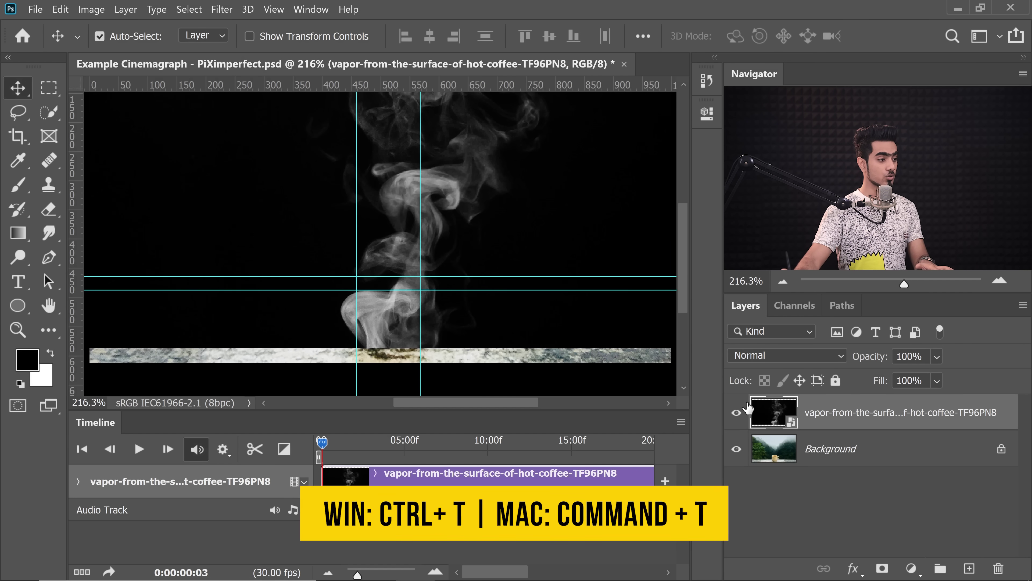
- Reposition the vapor layer to Y 213.05 px so the smoke starts at the mug's rim
key("ctrl+t")
left_click_drag(470, 318, 458, 270)
key("Up")
key("Up")
key("Up")
key("Up")
key("Up")
key("Up")
key("Up")
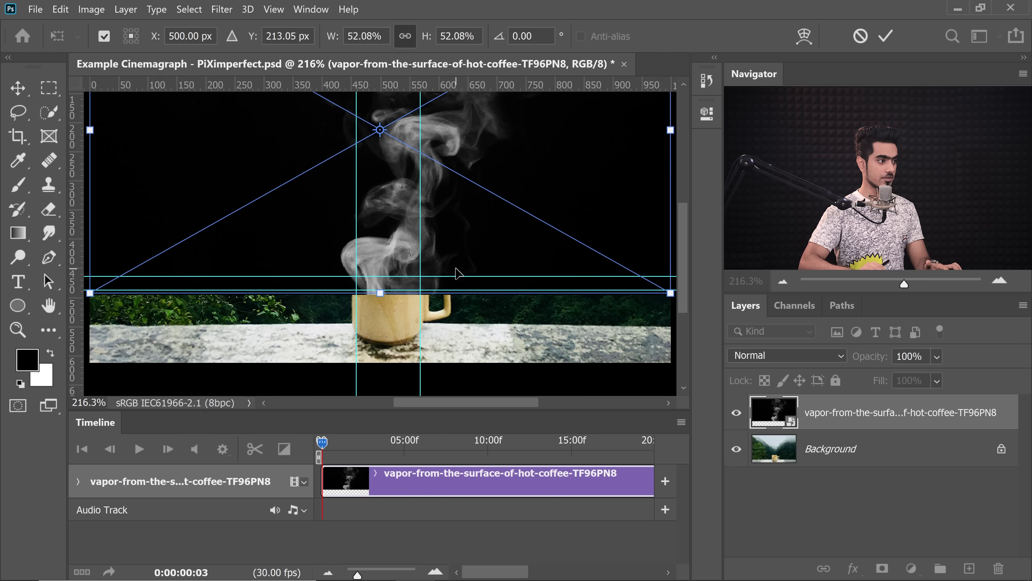
key("Return")
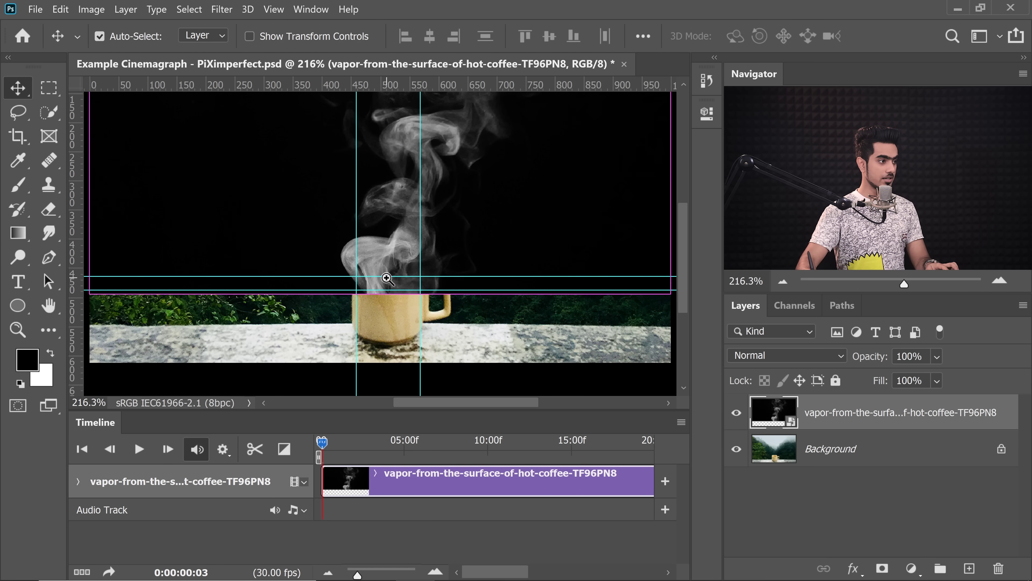
left_click_drag(389, 276, 375, 295)
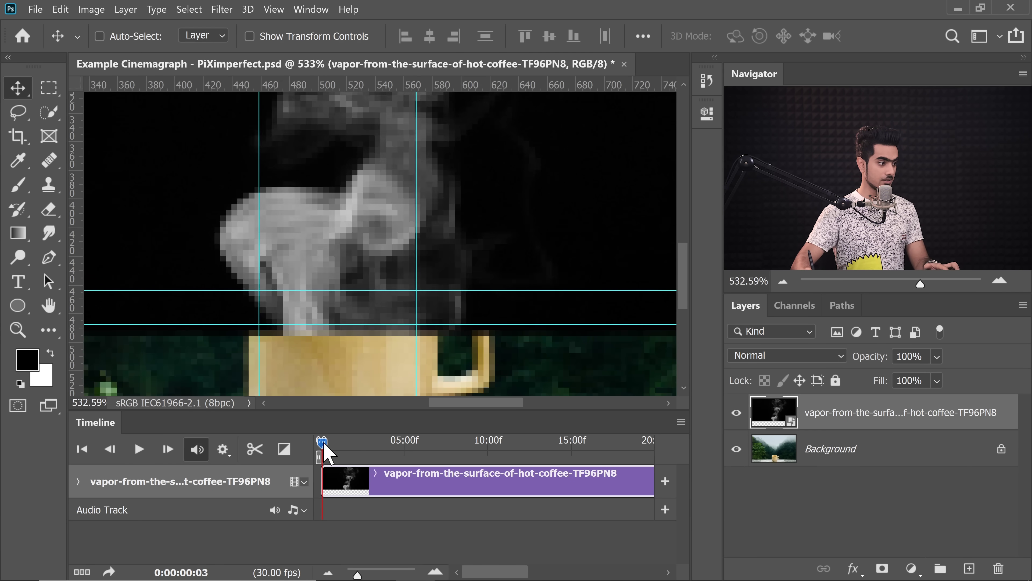
left_click_drag(325, 447, 386, 443)
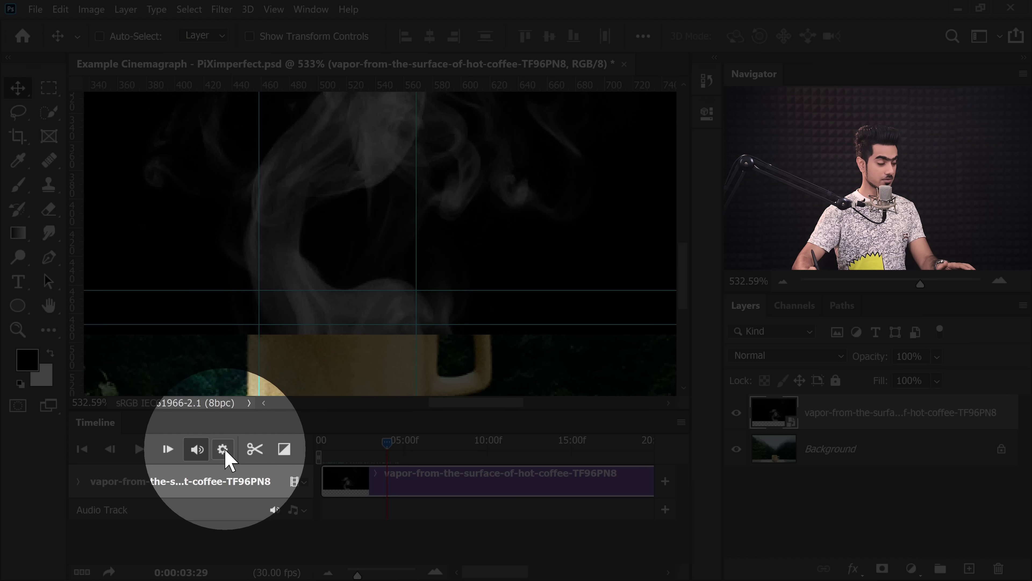
- Switch the timeline's playback resolution from 25% to 100% in the gear menu
left_click(224, 451)
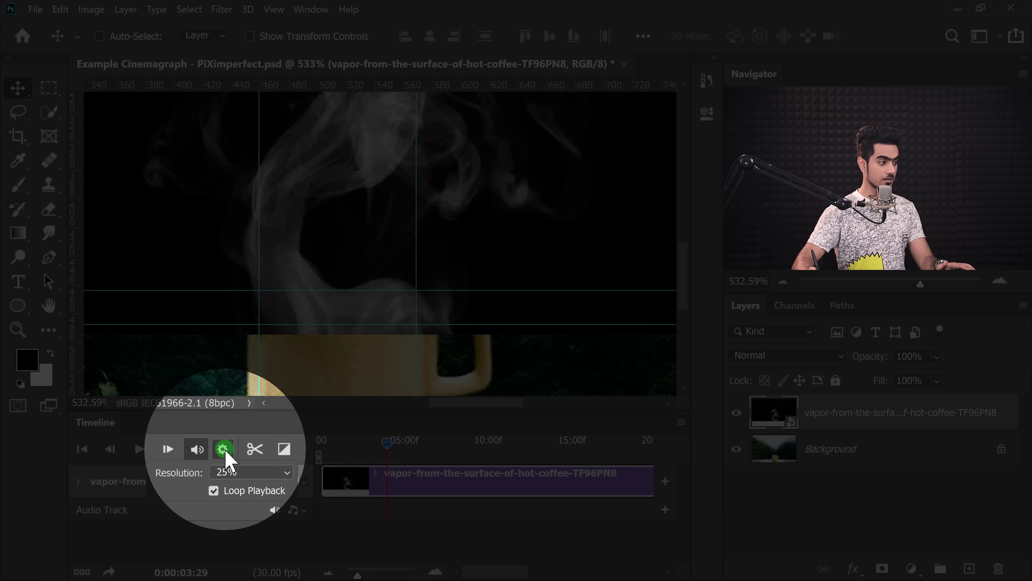
left_click(243, 473)
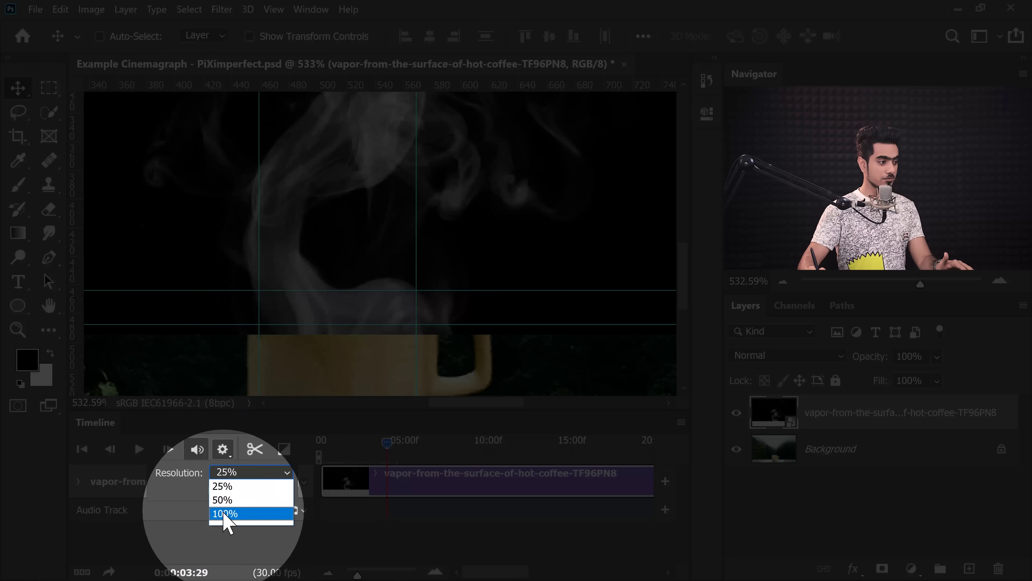
left_click(225, 514)
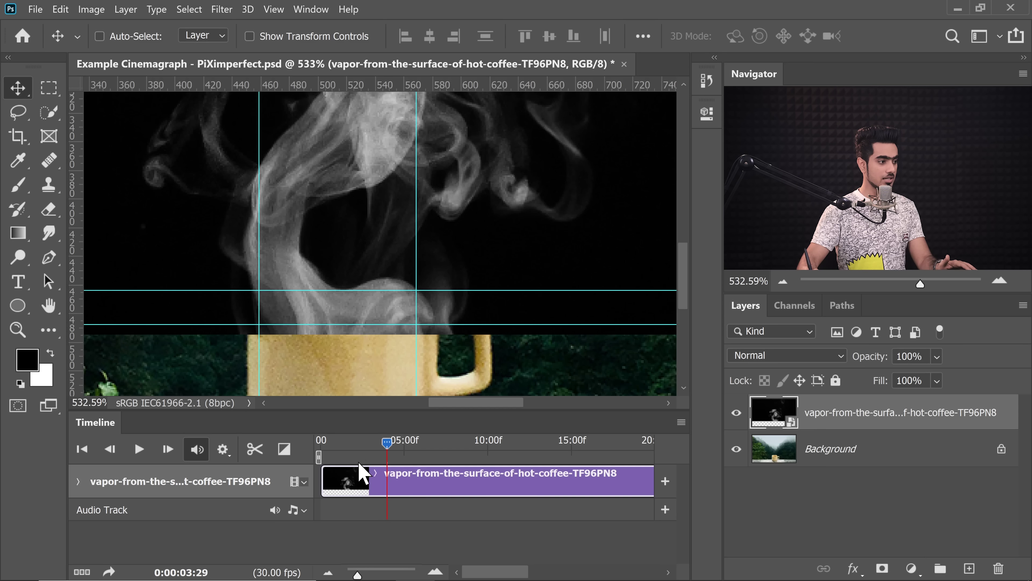
- Scale the steam layer down from a bottom reference point and rewind the clip
mouse_move(388, 445)
left_mouse_down()
mouse_move(434, 444)
mouse_move(380, 445)
mouse_move(398, 446)
left_mouse_up()
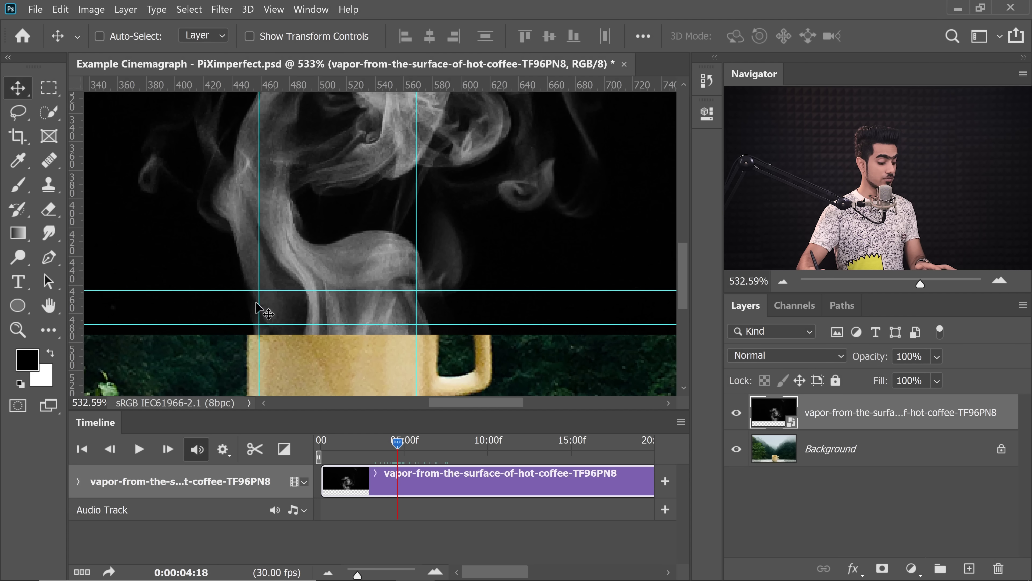
key("ctrl+t")
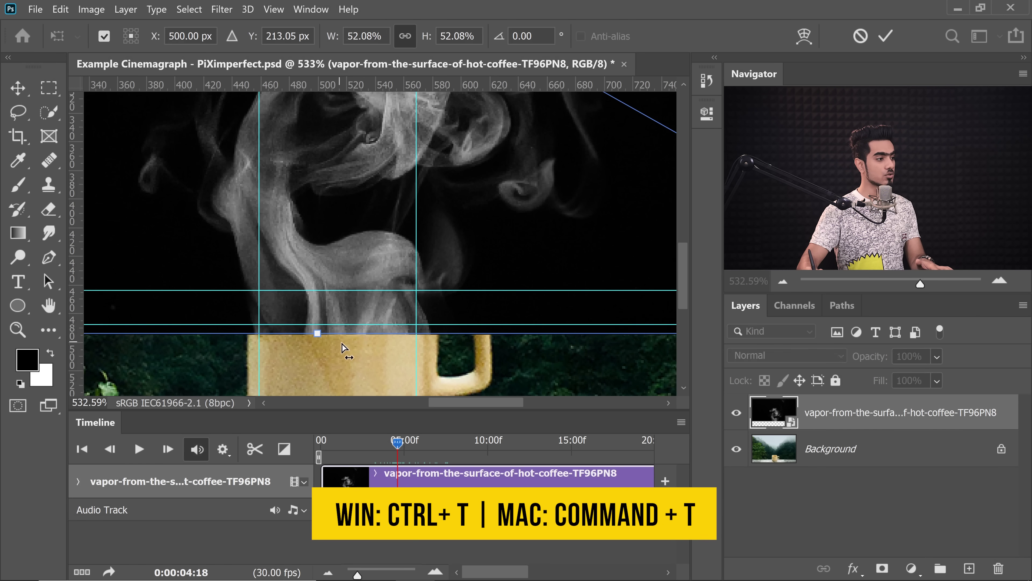
scroll(335, 280, "down", 3)
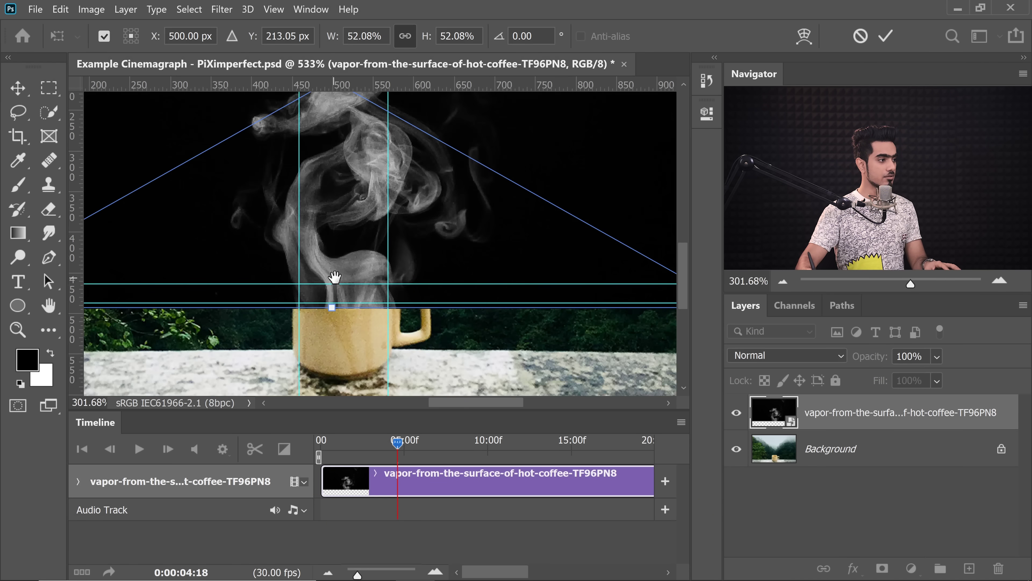
scroll(332, 323, "up", 2)
left_click_drag(324, 160, 347, 382)
scroll(347, 382, "down", 1)
scroll(325, 309, "down", 1)
scroll(325, 289, "down", 1)
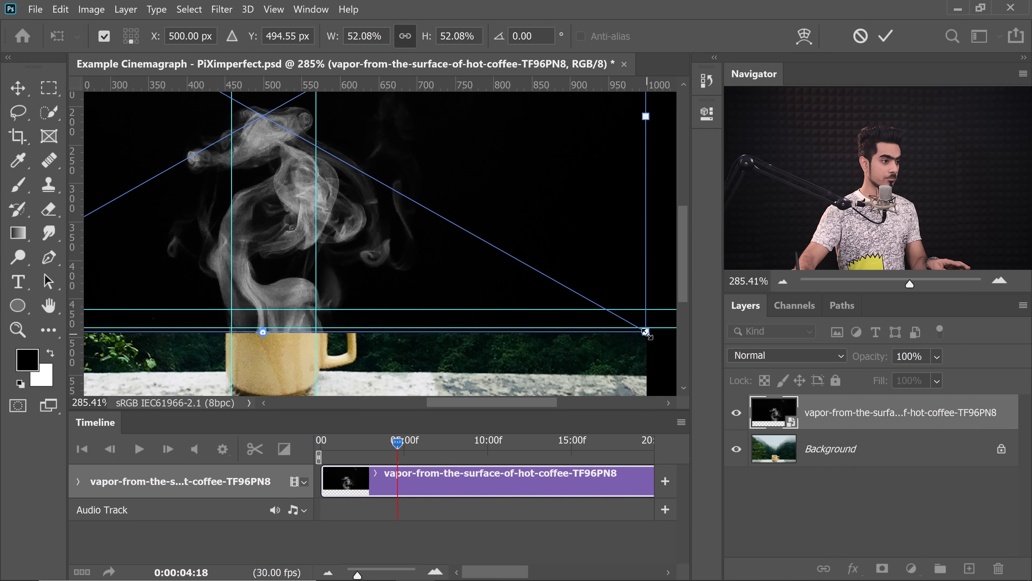
left_click_drag(646, 333, 550, 296)
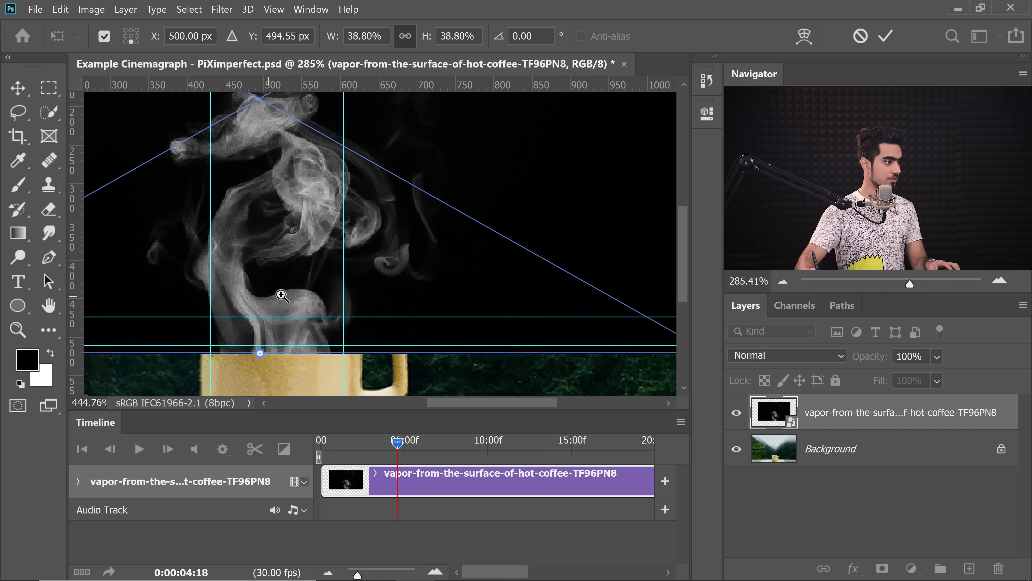
left_click(274, 299)
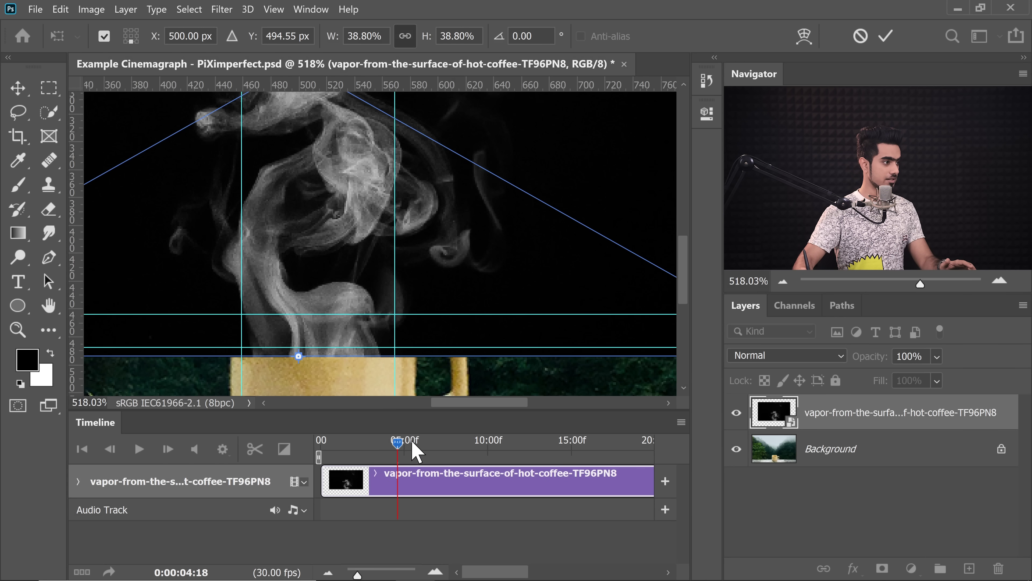
left_click(396, 444)
left_click_drag(396, 444, 304, 444)
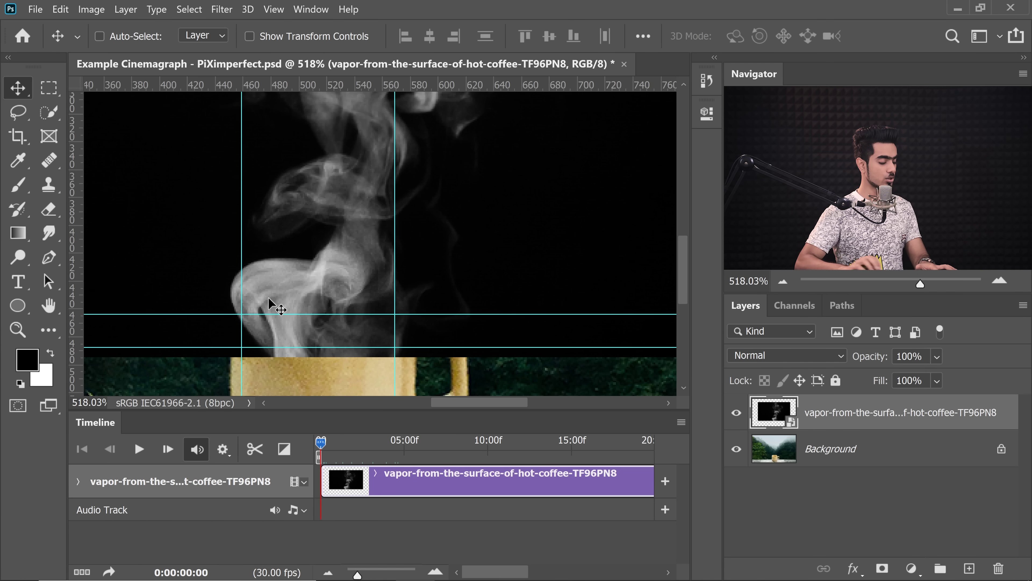
- Shrink the steam layer further to about 34% and preview frames mid-clip
key("ctrl+t")
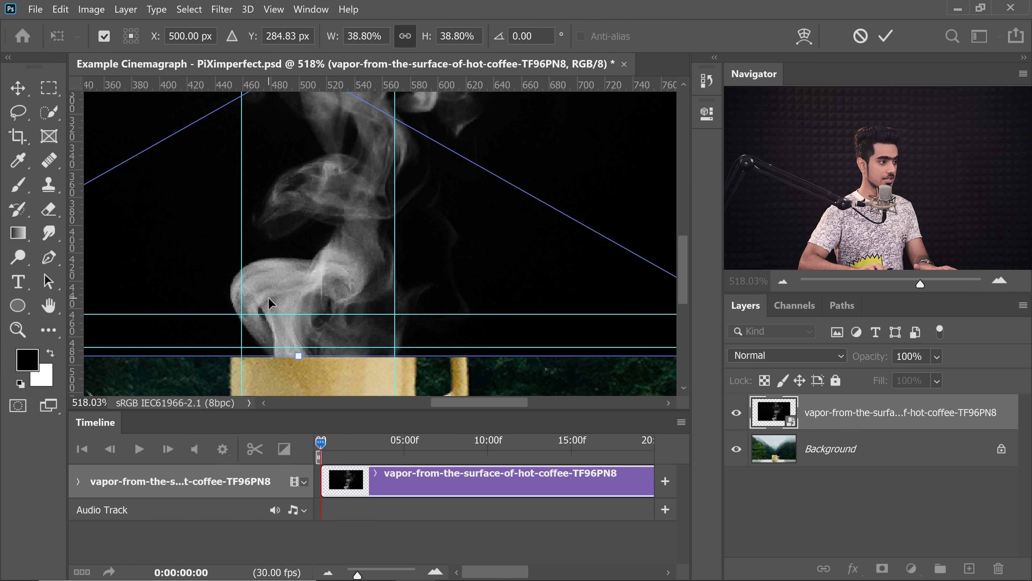
left_click_drag(440, 279, 300, 278)
left_click_drag(278, 328, 279, 340)
left_click_drag(605, 340, 562, 321)
key("Return")
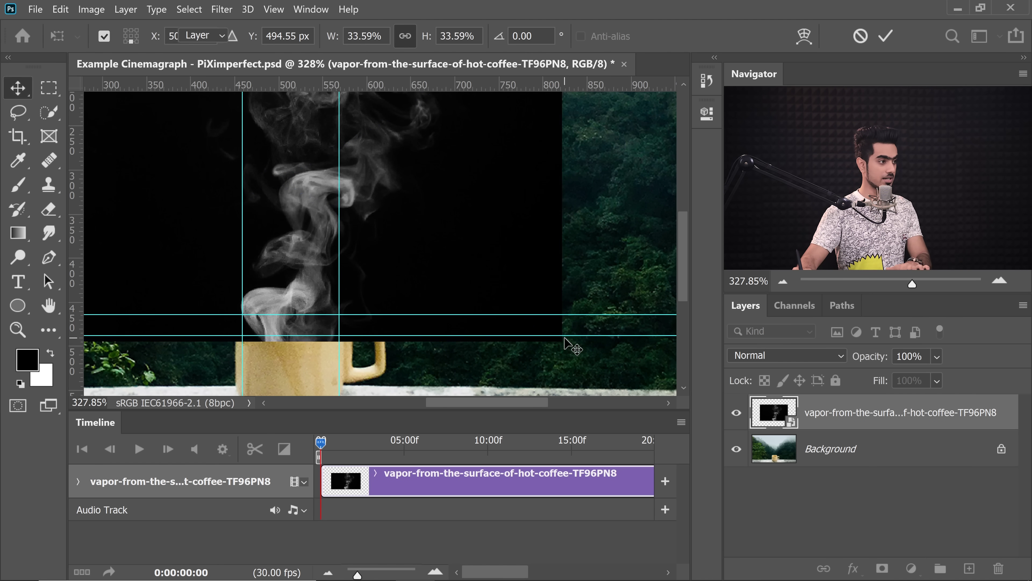
left_click_drag(327, 444, 481, 445)
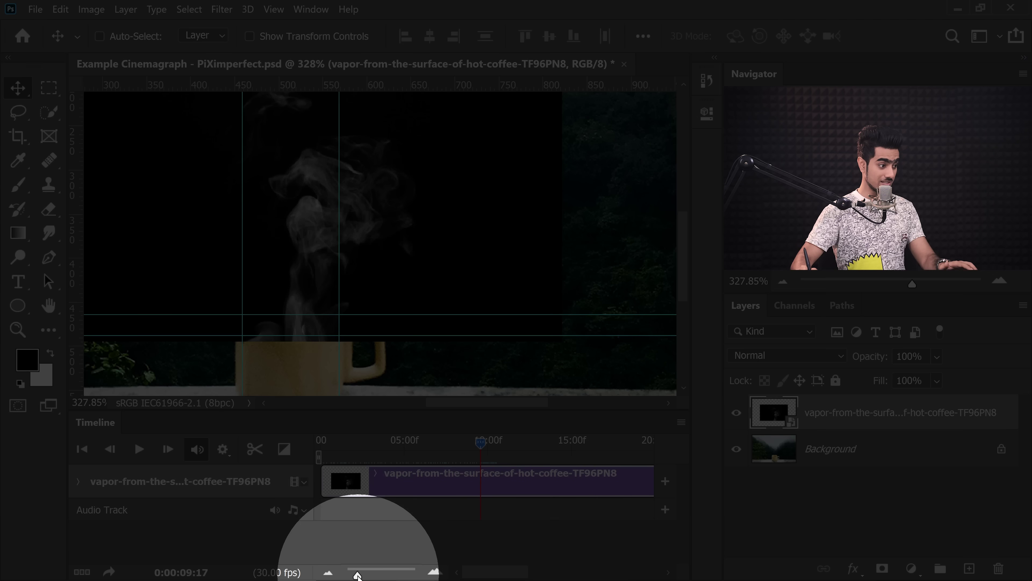
- Trim the steam clip's end to about 9:16, giving a 9:17 duration, and play it from the start
mouse_move(358, 574)
left_mouse_down()
mouse_move(368, 573)
mouse_move(349, 574)
left_mouse_up()
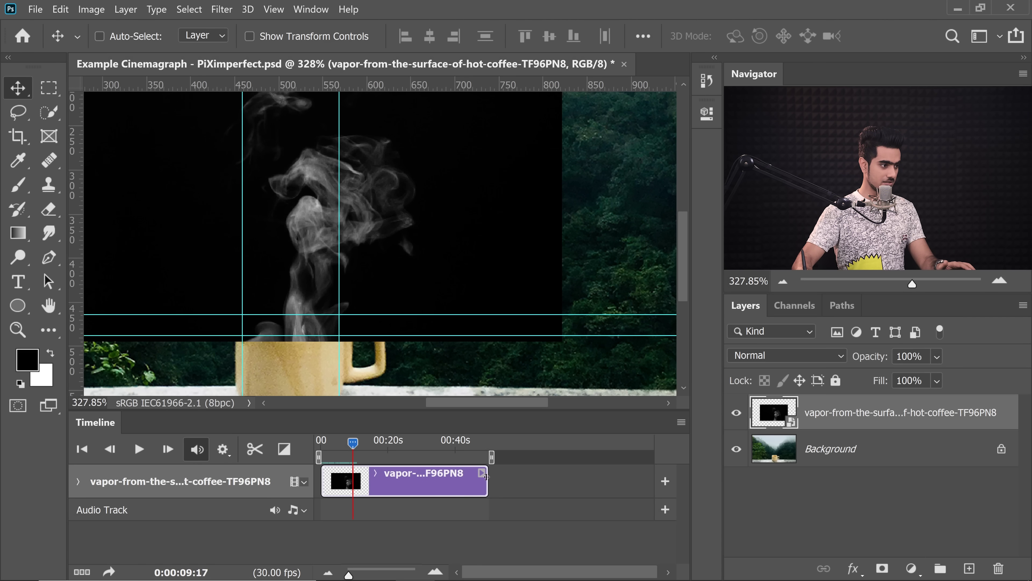
left_click_drag(486, 475, 474, 474)
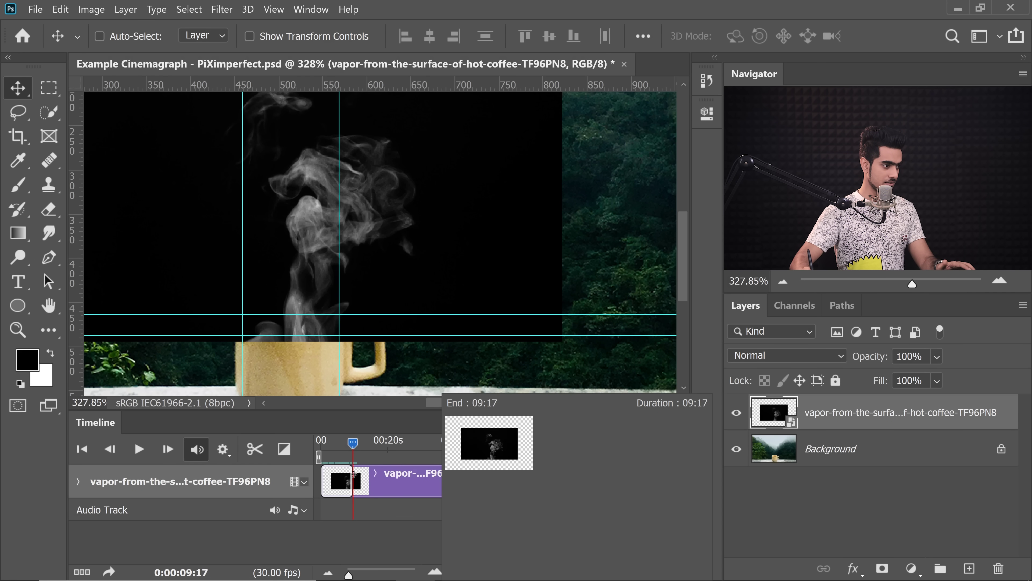
left_click_drag(353, 474, 354, 474)
left_click_drag(348, 574, 360, 574)
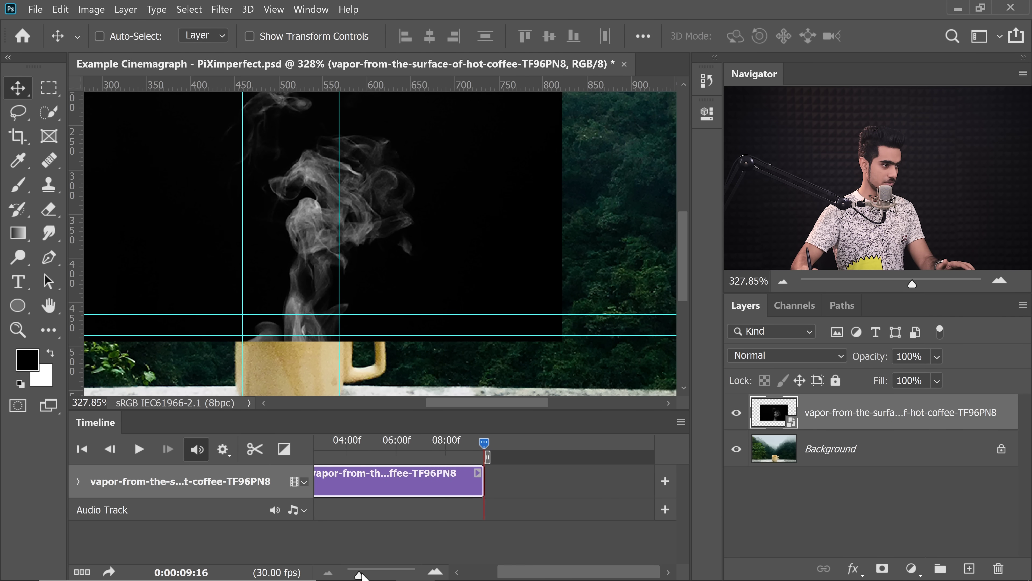
left_click_drag(524, 572, 483, 573)
left_click(319, 440)
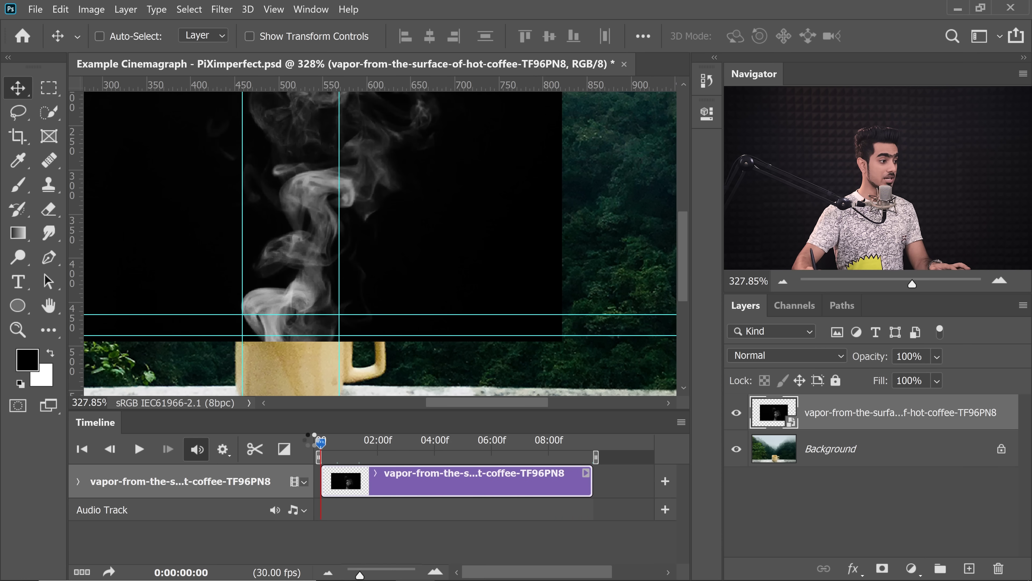
key("space")
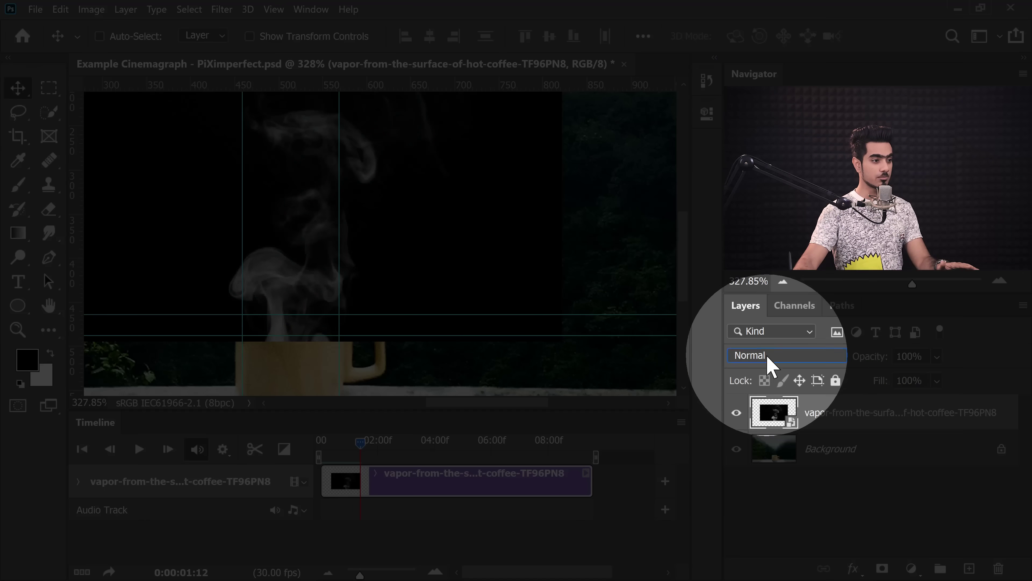
- Set the vapor layer's blend mode to Screen and zoom in to check the steam over the cup
left_click(769, 358)
left_click(760, 282)
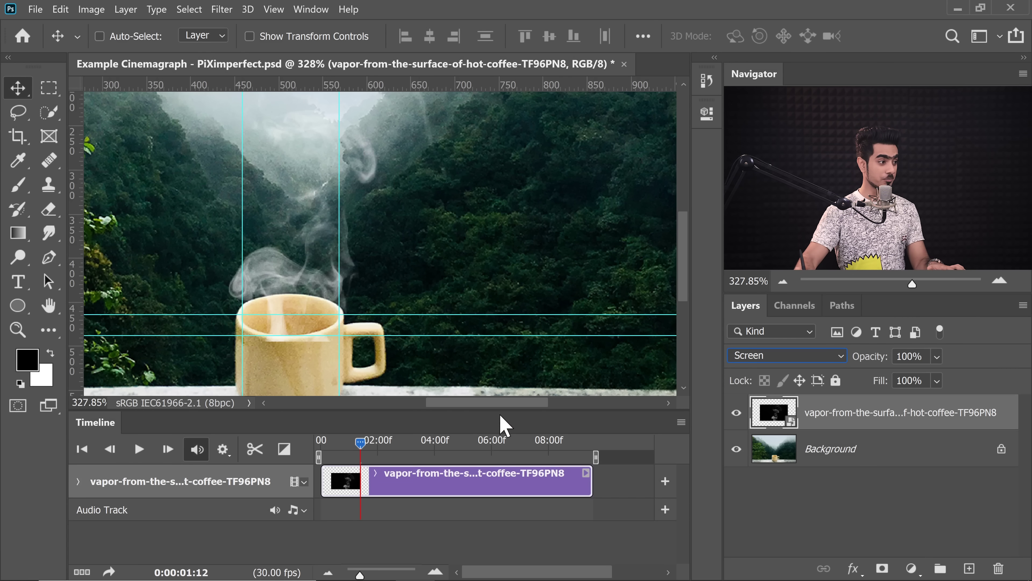
scroll(284, 317, "up", 4)
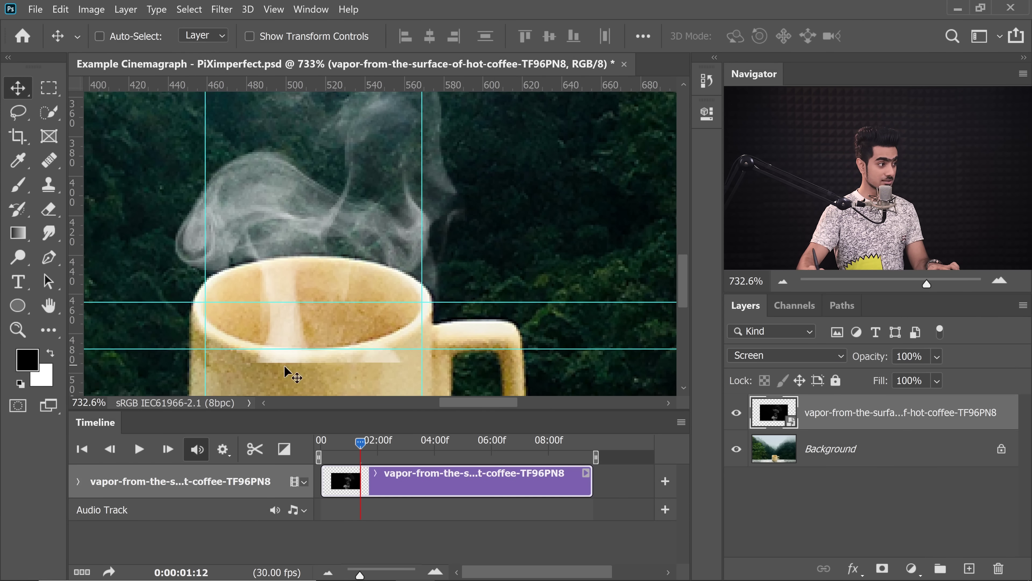
scroll(308, 345, "up", 3)
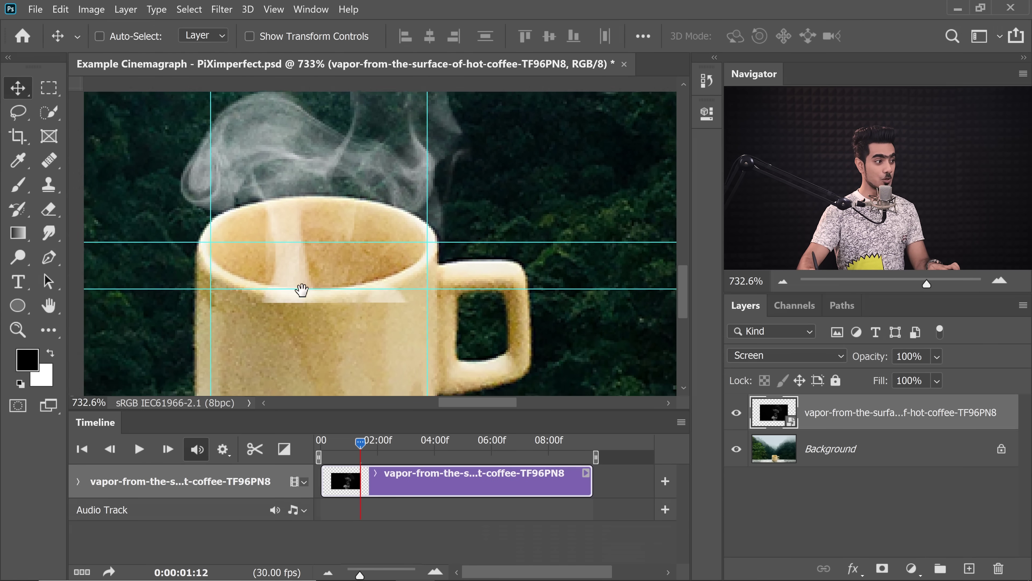
scroll(284, 294, "down", 2)
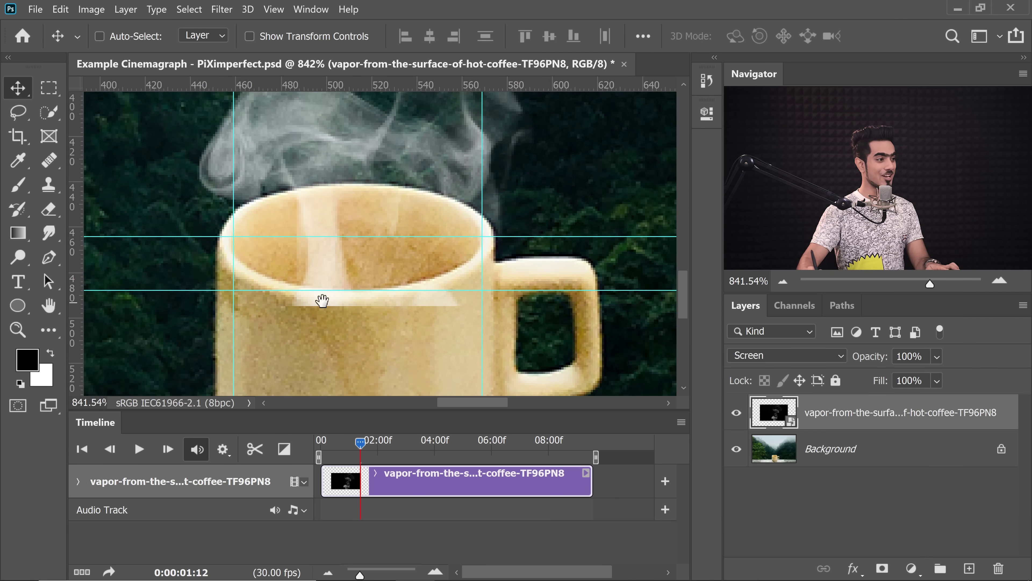
scroll(373, 321, "down", 2)
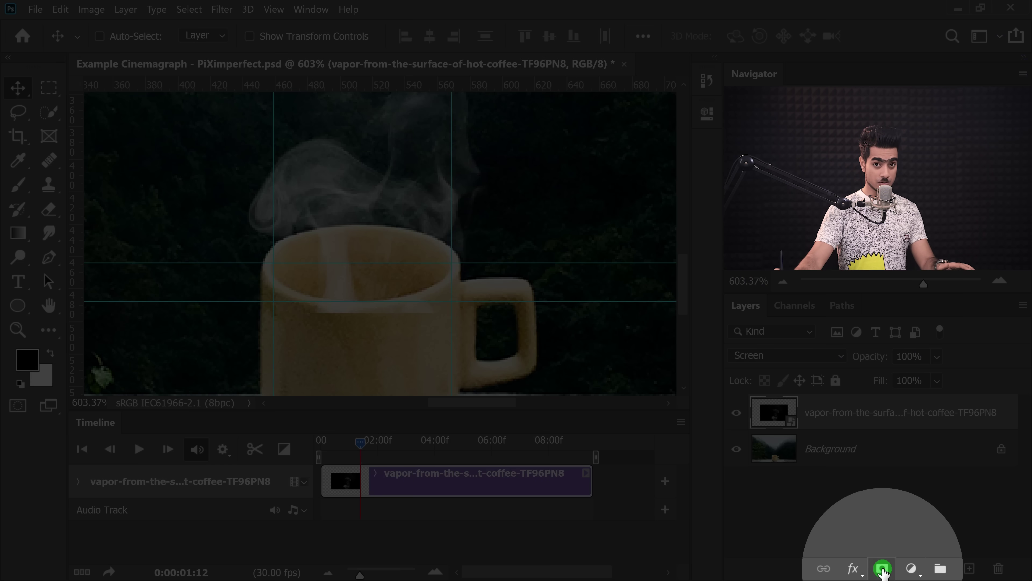
- Add a layer mask to the steam layer and choose the Soft Round brush
left_click(883, 569)
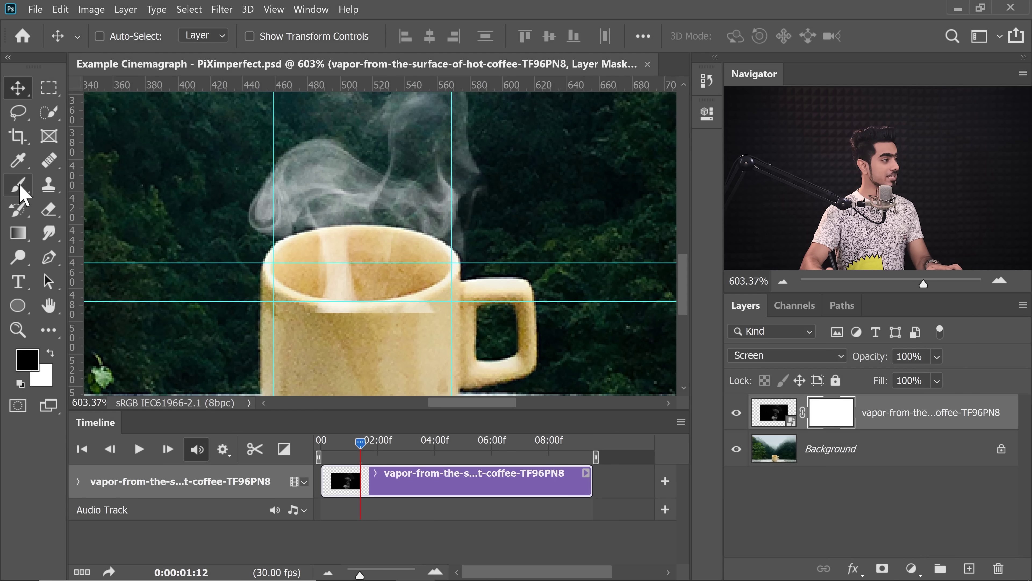
left_click(19, 188)
left_click(114, 41)
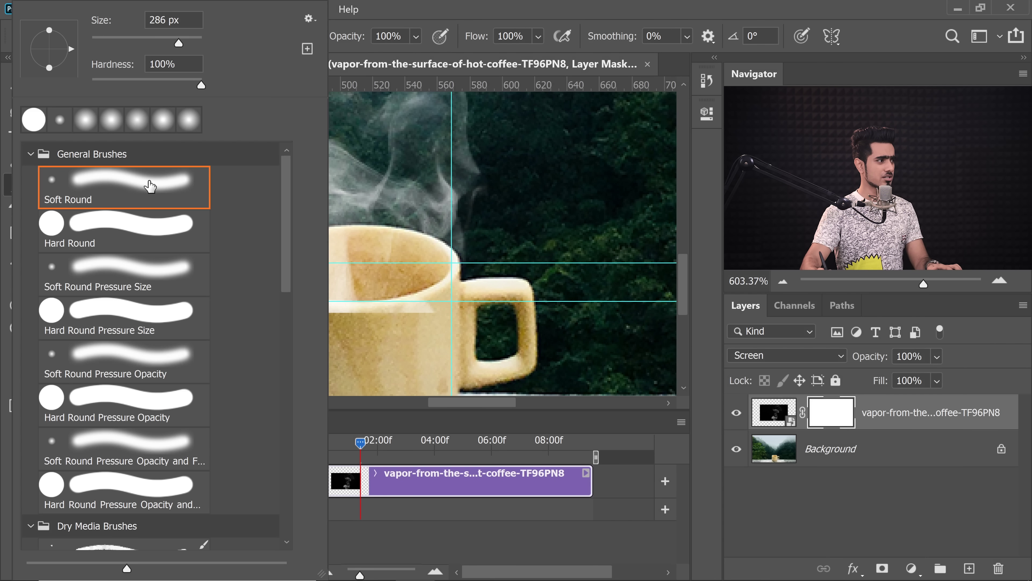
left_click(357, 108)
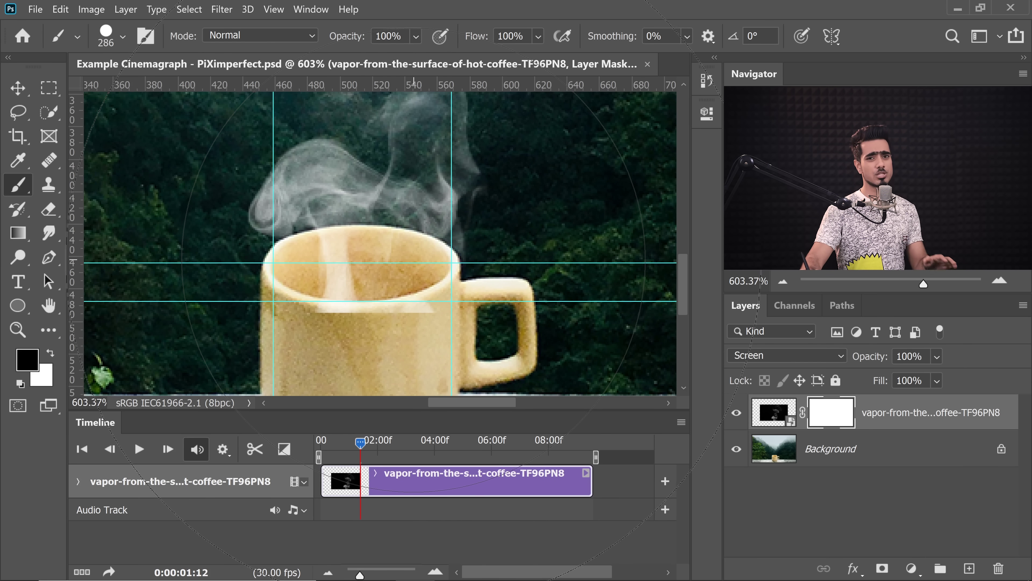
- Shrink the brush to about 38 px and below, zooming in on the mug rim
mouse_move(419, 252)
left_mouse_down()
mouse_move(420, 277)
mouse_move(138, 242)
left_mouse_up()
left_click(105, 41)
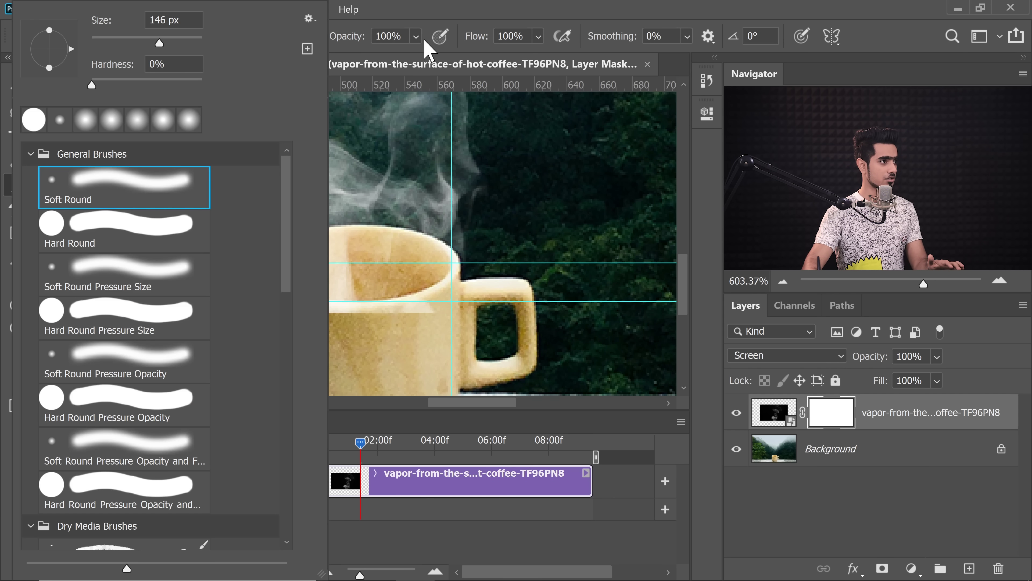
left_click(431, 44)
left_click_drag(358, 211, 357, 230)
mouse_move(356, 282)
left_mouse_down()
mouse_move(346, 293)
mouse_move(293, 278)
left_mouse_up()
left_click_drag(362, 297, 346, 303)
left_click_drag(495, 290, 504, 291)
key("[")
key("[")
key("[")
key("[")
key("[")
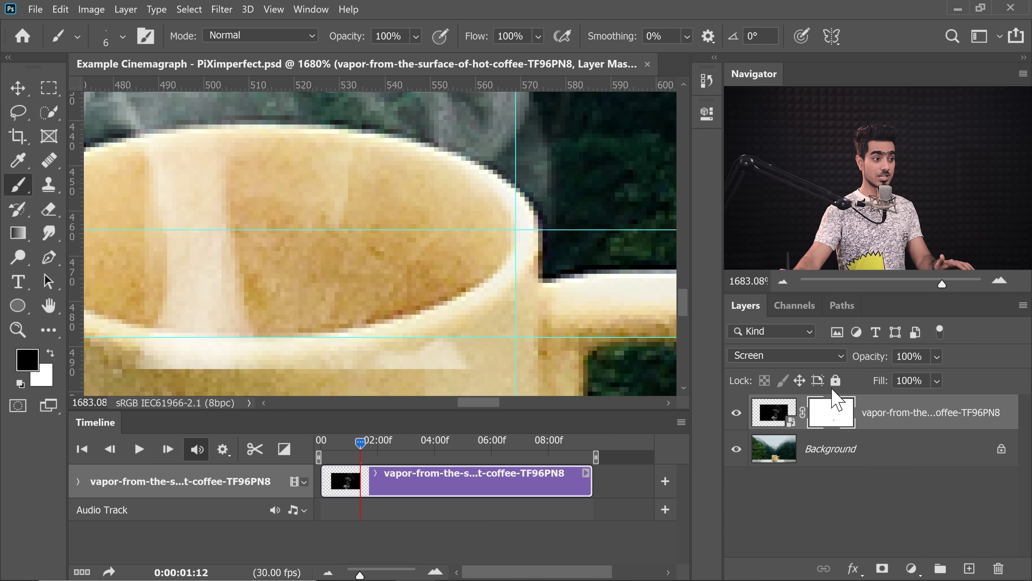
- Switch the steam layer to Normal blending at about 66% opacity
left_click(765, 358)
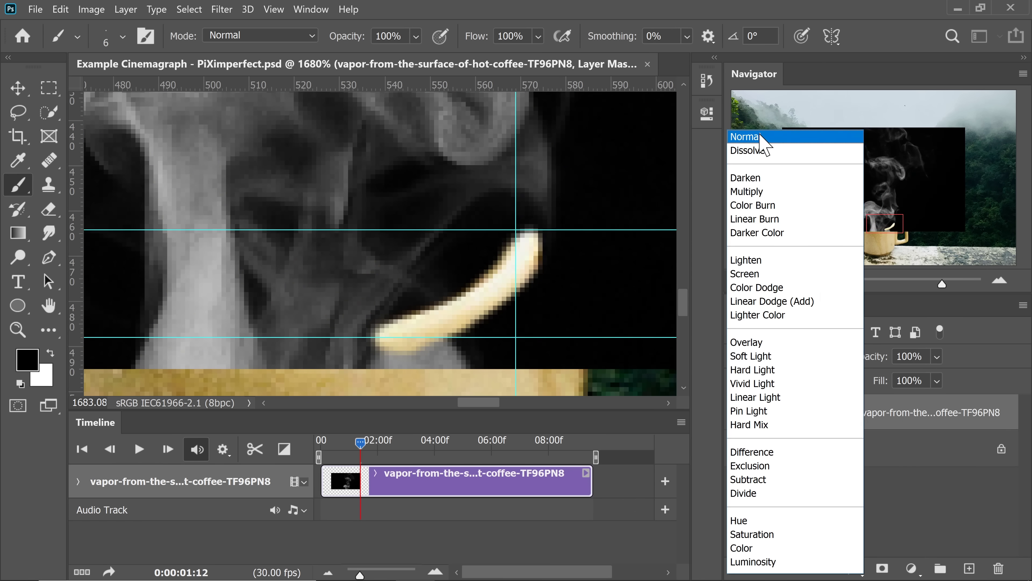
left_click(759, 138)
left_click_drag(874, 360, 846, 360)
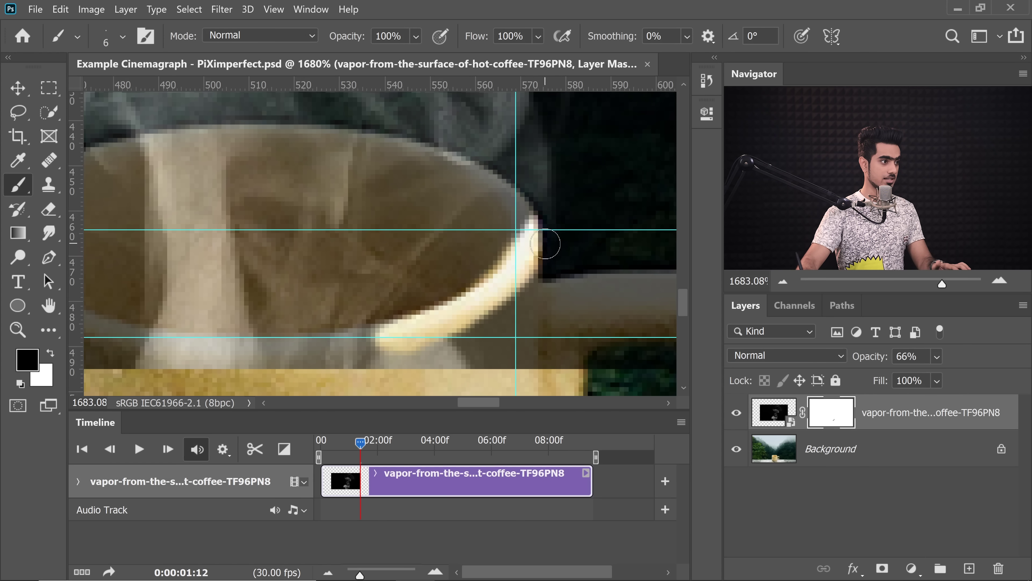
- Enlarge the brush and paint black on the mask over the mug's rim, handle and base
left_click_drag(547, 244, 564, 230)
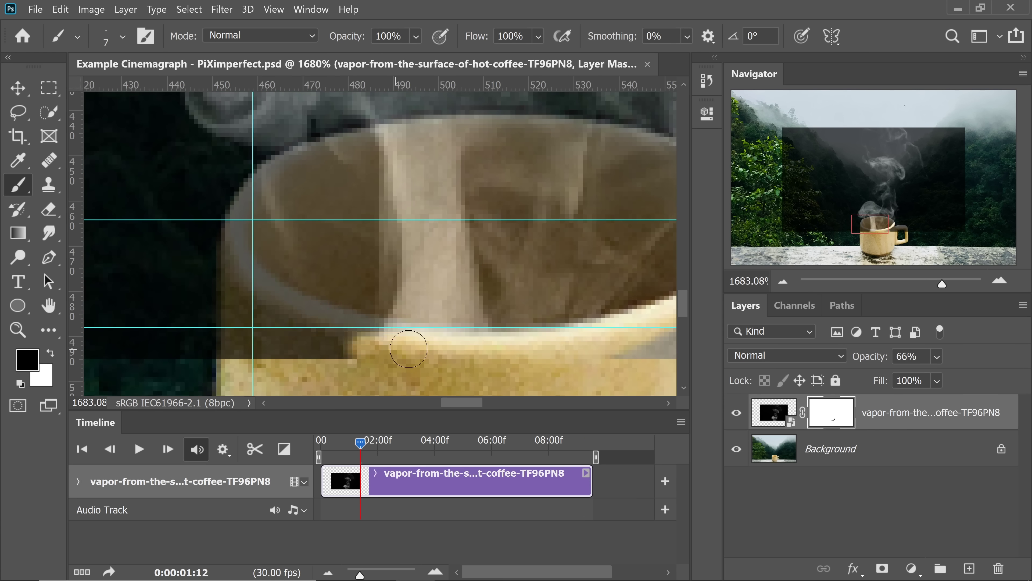
scroll(393, 346, "down", 6)
key("bracketright")
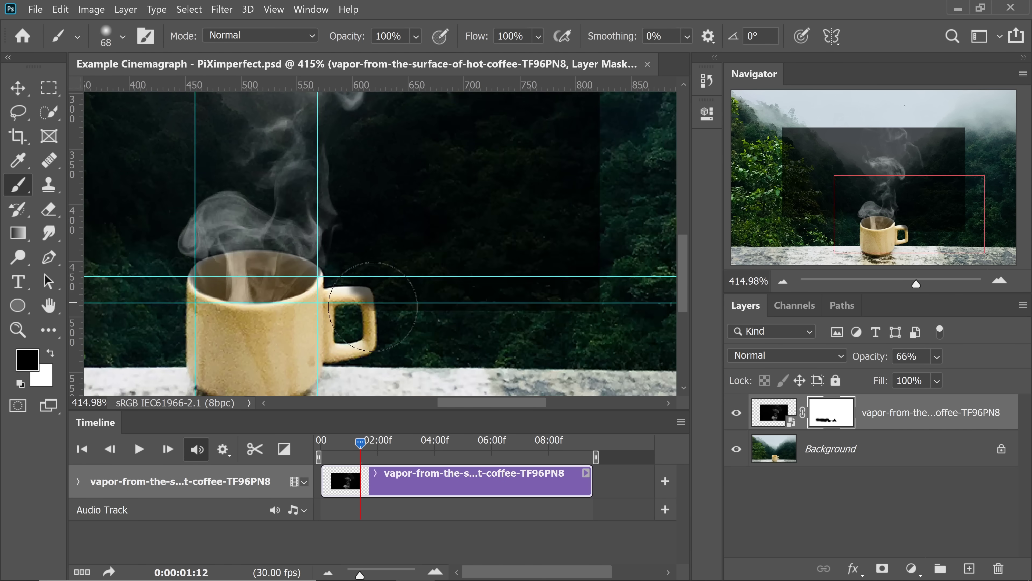
scroll(349, 293, "down", 2)
scroll(357, 233, "up", 5)
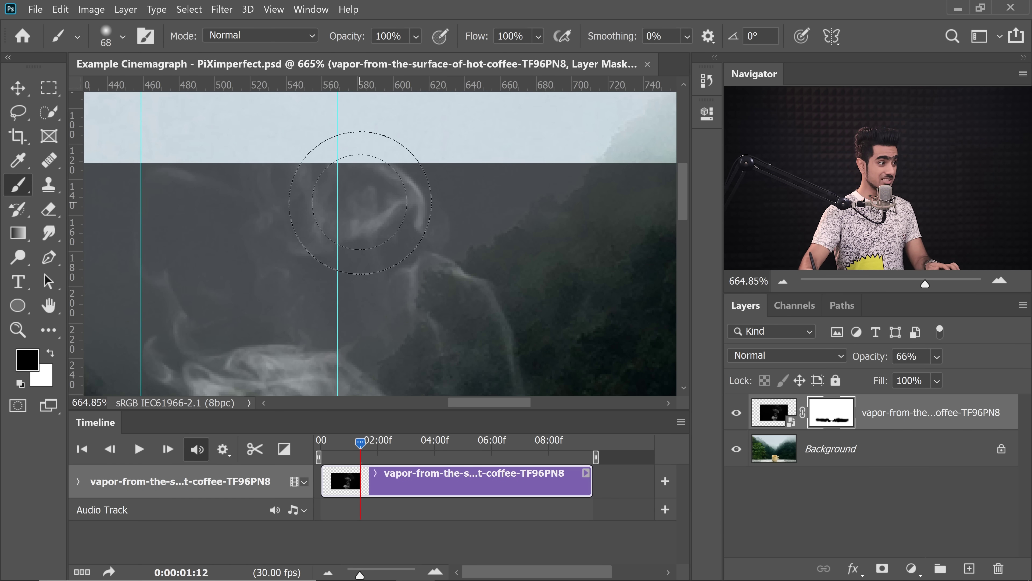
- Check the steam in Screen mode, then switch the vapor layer to Normal to see its edges
left_click(770, 356)
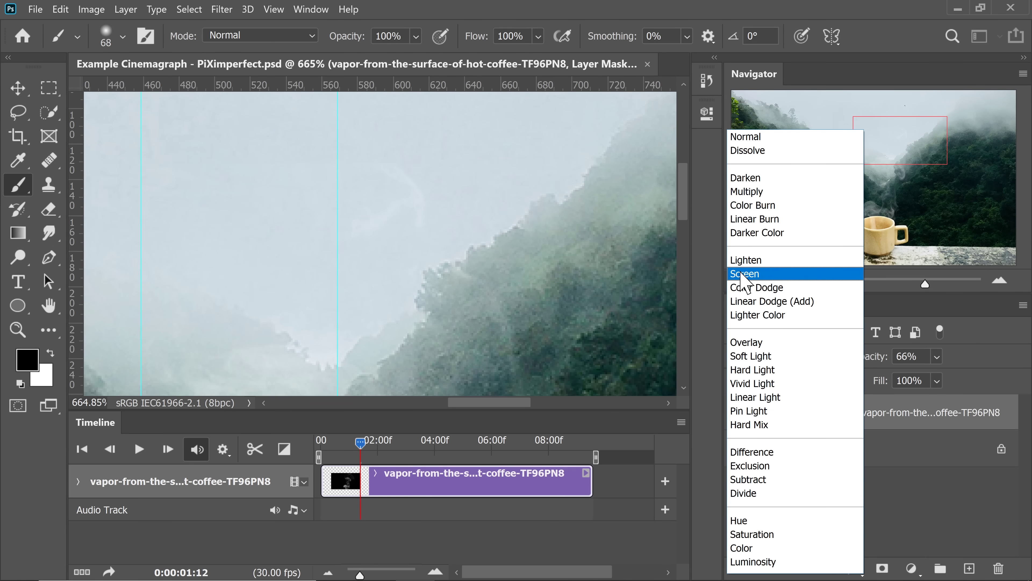
left_click(744, 273)
scroll(421, 212, "up", 5)
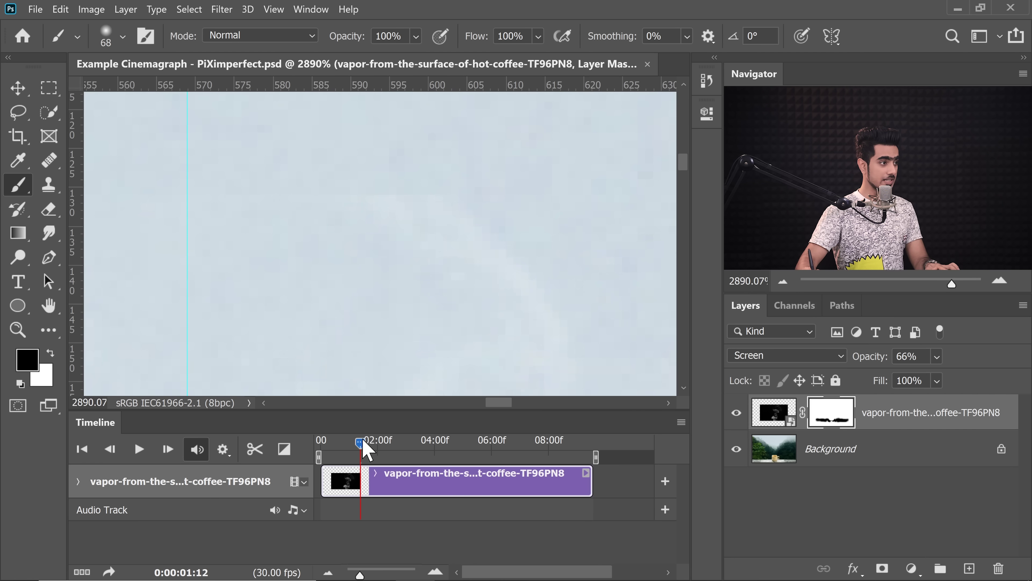
scroll(447, 250, "down", 5)
left_click(785, 356)
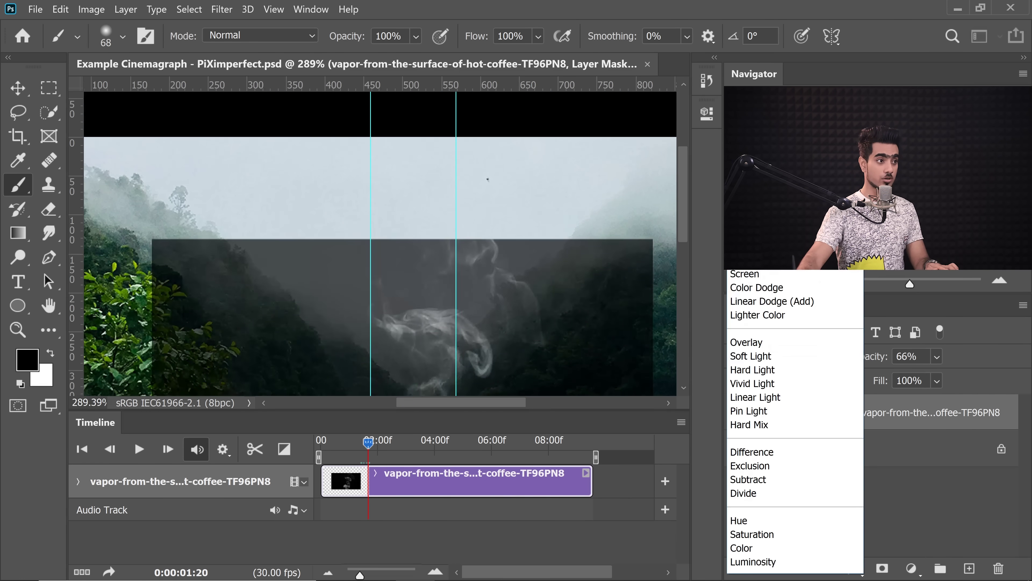
left_click(748, 134)
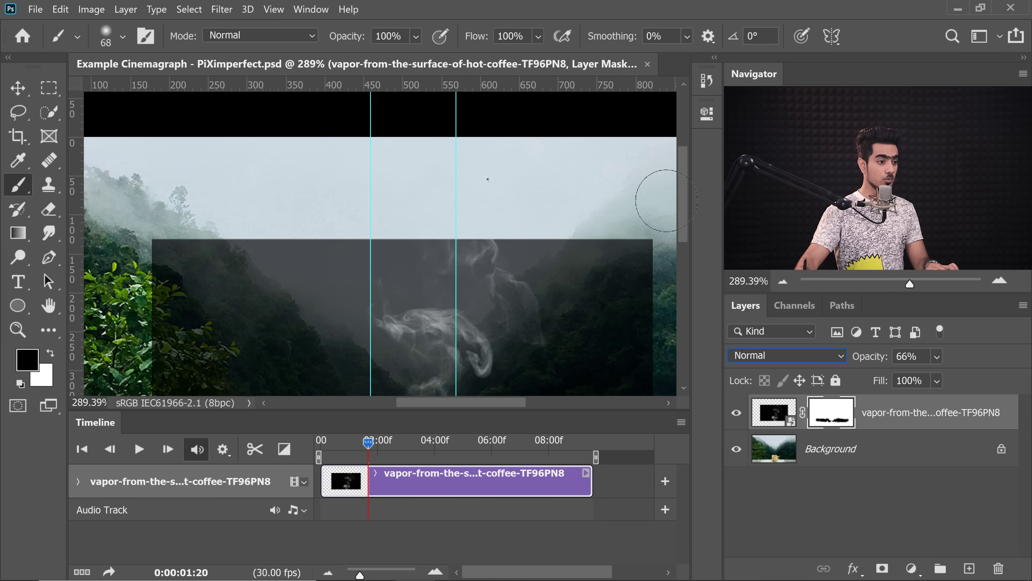
- Enlarge the soft brush, mask out the vapor's top edge, and restore Screen blending
left_click_drag(408, 254, 534, 277)
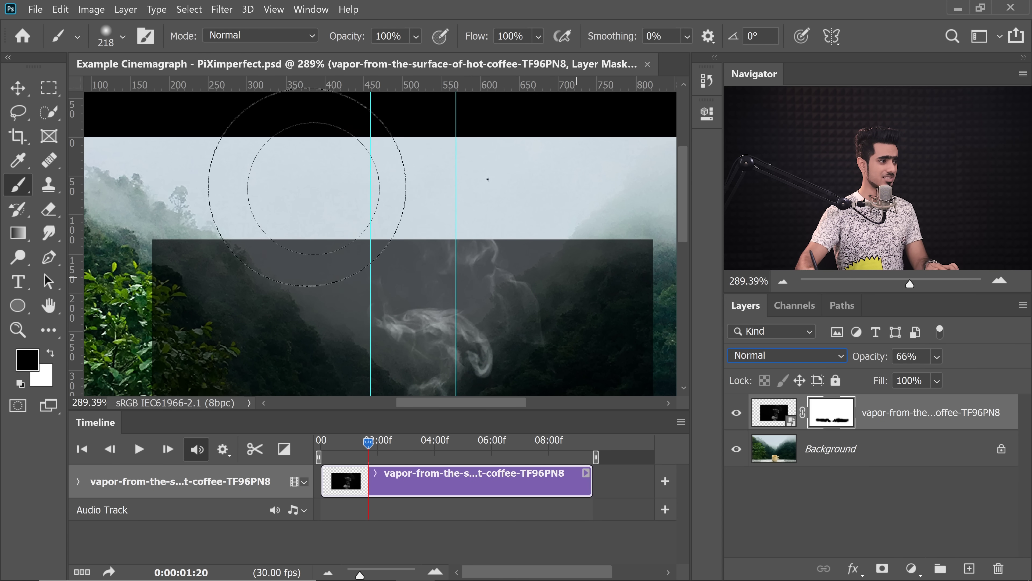
mouse_move(258, 156)
left_mouse_down()
mouse_move(434, 193)
mouse_move(438, 173)
mouse_move(722, 255)
left_mouse_up()
left_click(788, 356)
left_click(769, 274)
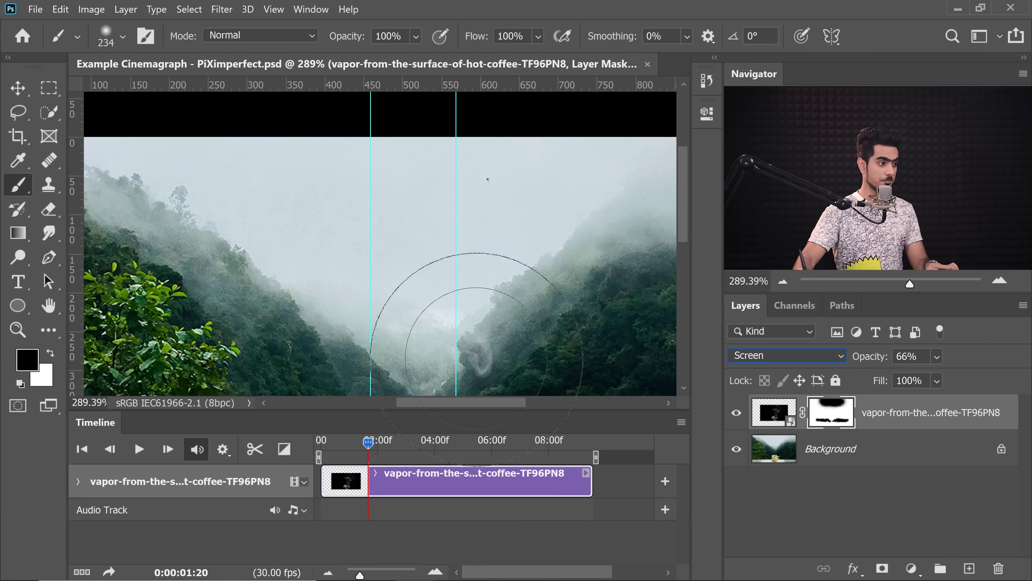
scroll(389, 265, "down", 2)
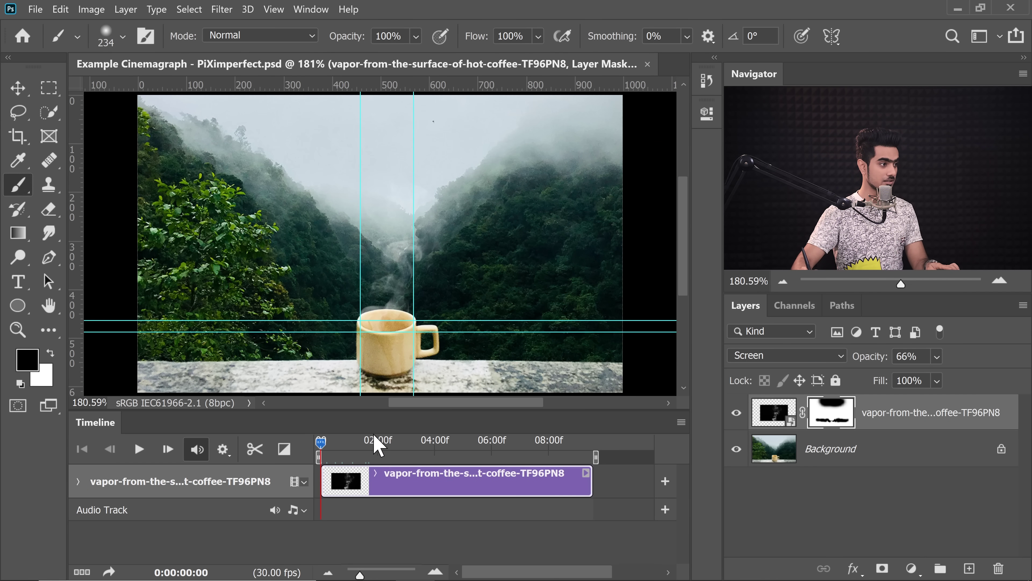
key("space")
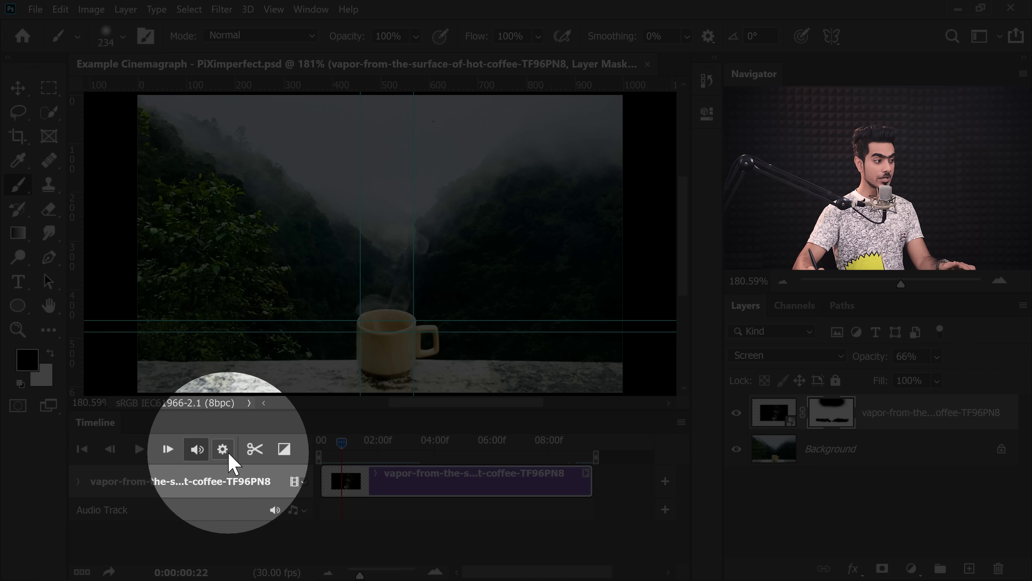
left_click(223, 449)
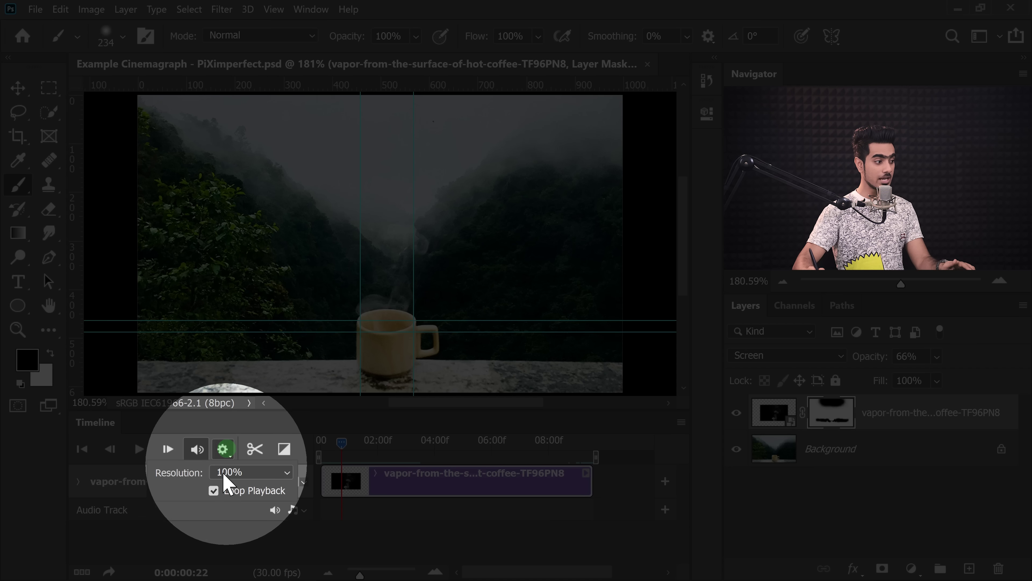
left_click(222, 449)
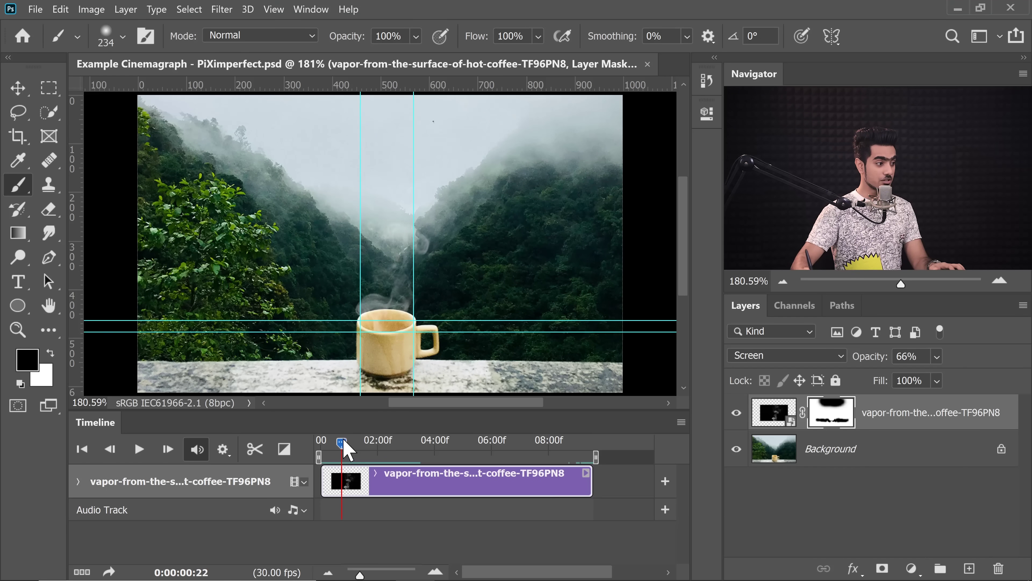
- Trim the vapor clip to start at 03:14 and slide it back to time zero
left_click_drag(346, 449, 374, 450)
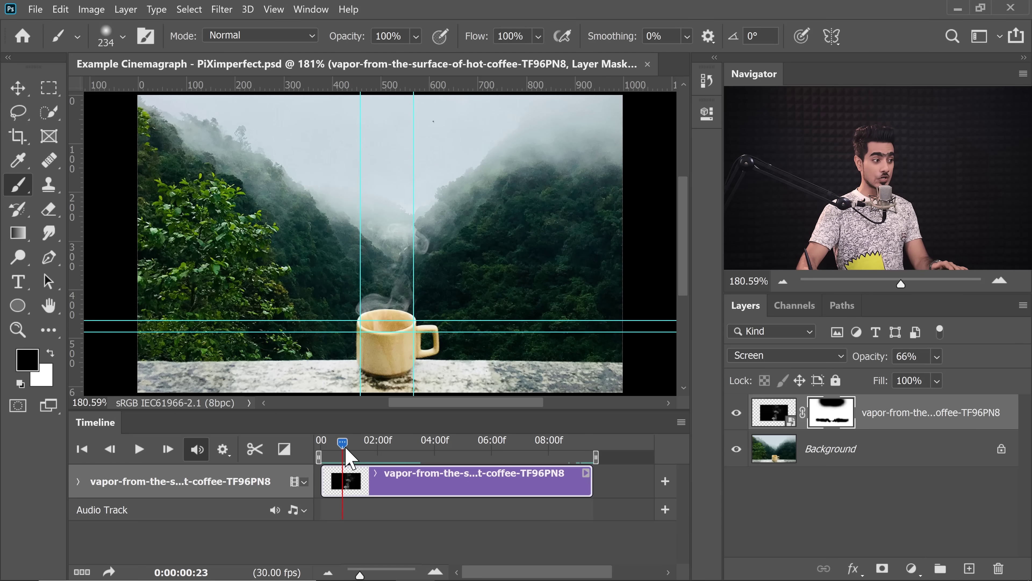
left_click_drag(342, 444, 395, 452)
left_click_drag(322, 478, 327, 478)
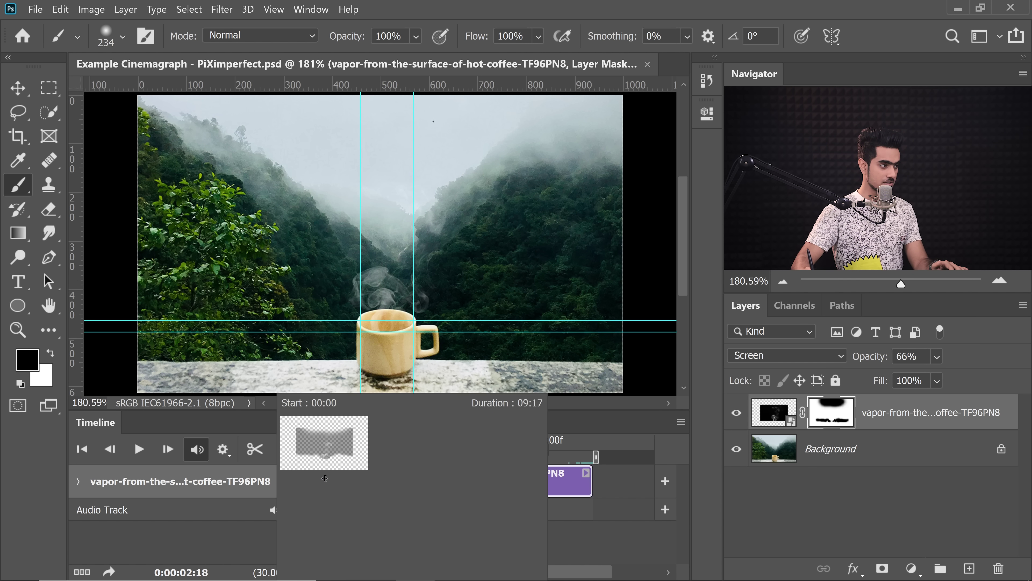
left_click_drag(426, 478, 395, 478)
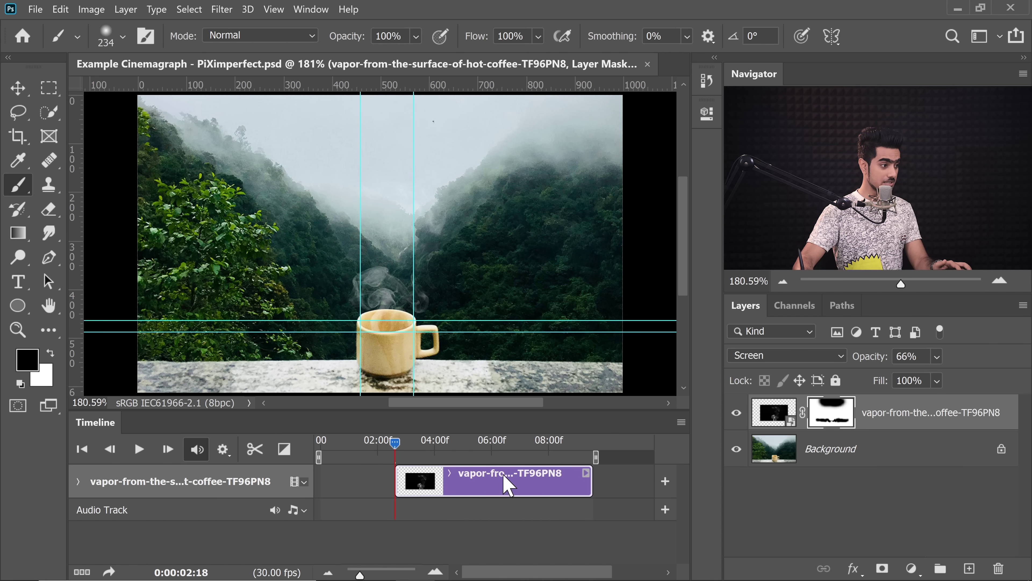
left_click_drag(506, 484, 430, 476)
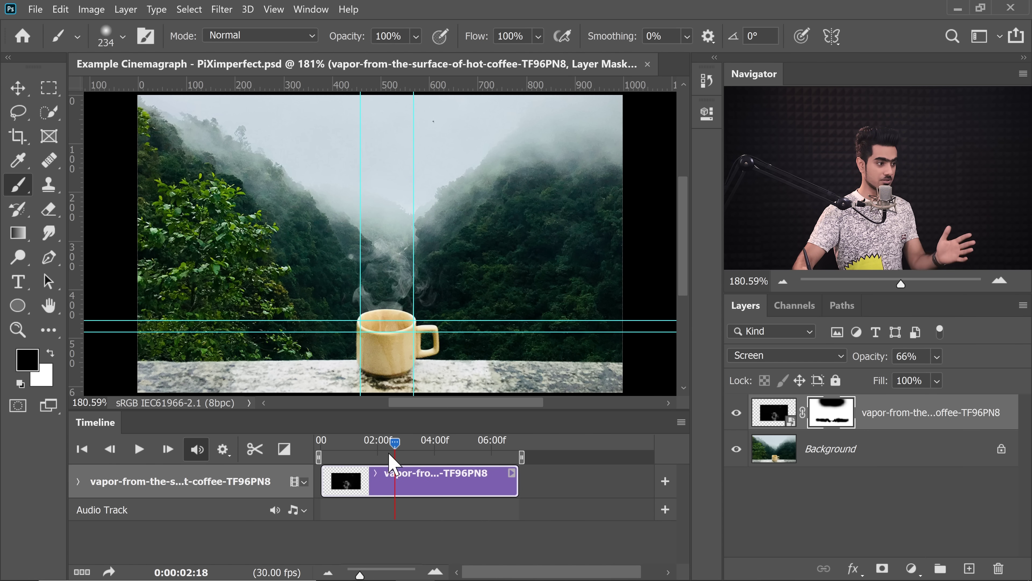
left_click_drag(396, 445, 381, 445)
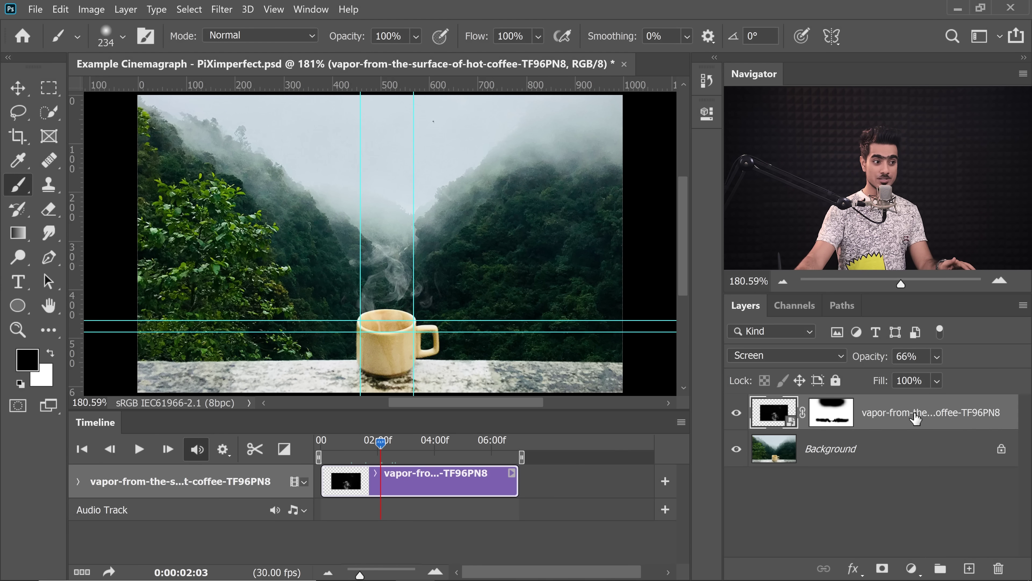
- Duplicate the vapor layer and rename the copy 'Start'
left_click_drag(915, 417, 969, 569)
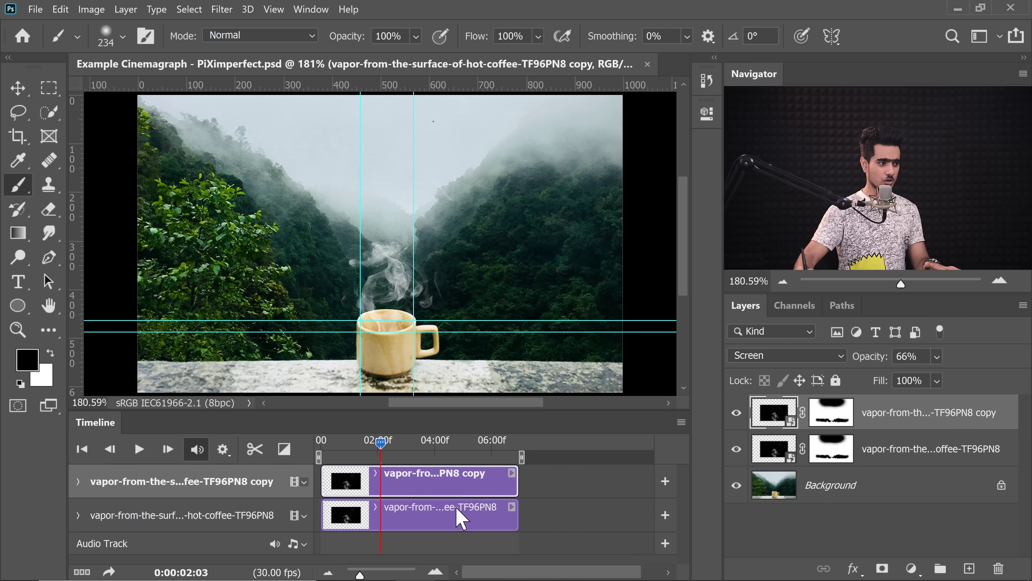
double_click(904, 415)
type("S")
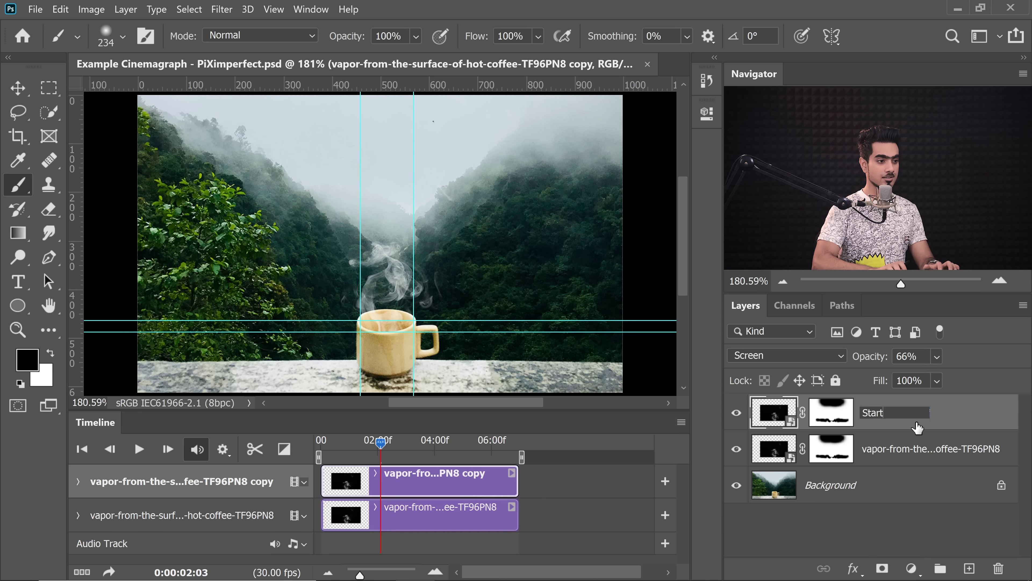
type("tart")
key("Return")
- Rename the original vapor layer 'End'
double_click(889, 447)
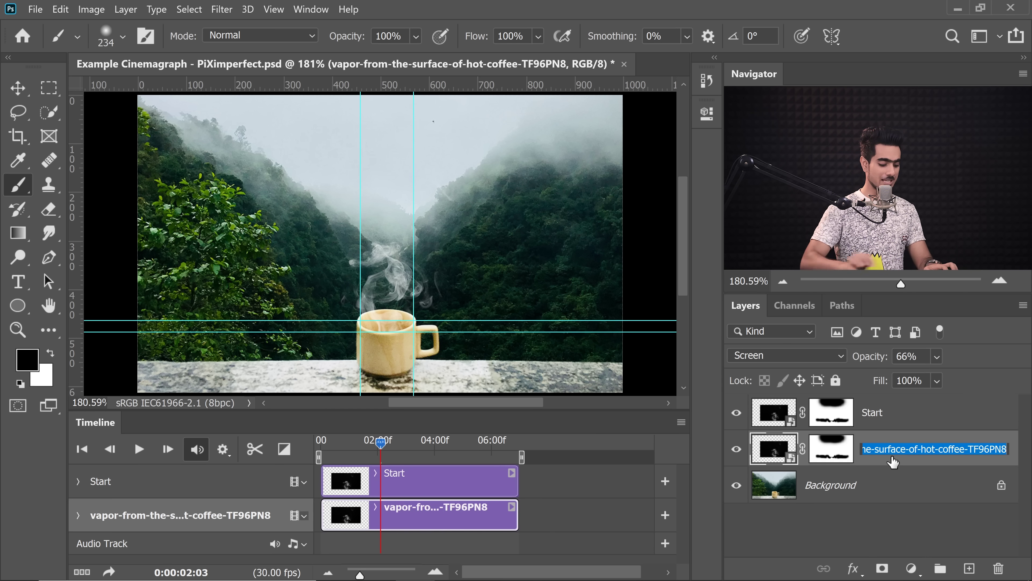
type("End")
key("Return")
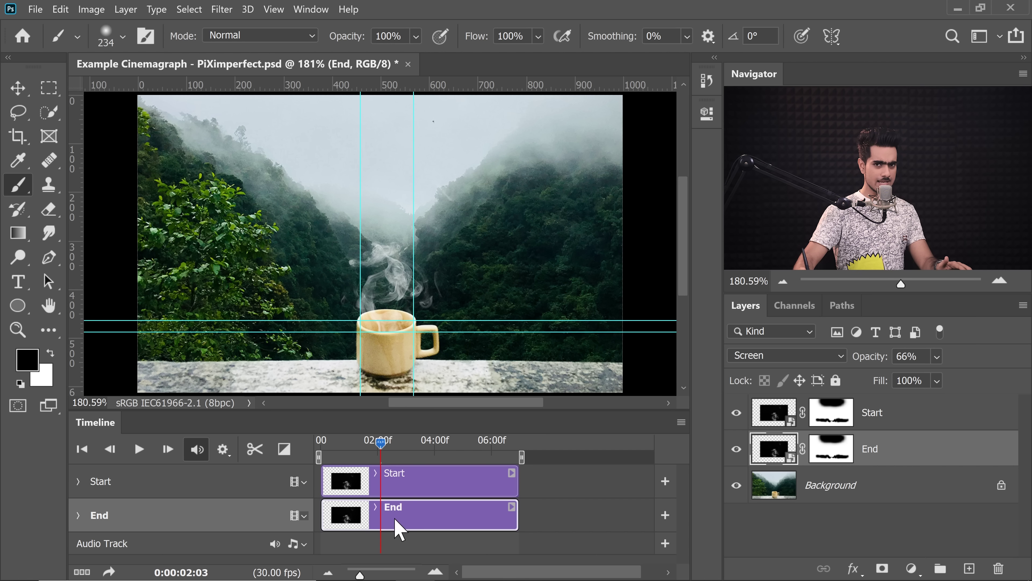
- Shift the End clip later and trim both edges so it ends with Start at about 06:28
left_click_drag(396, 523, 599, 513)
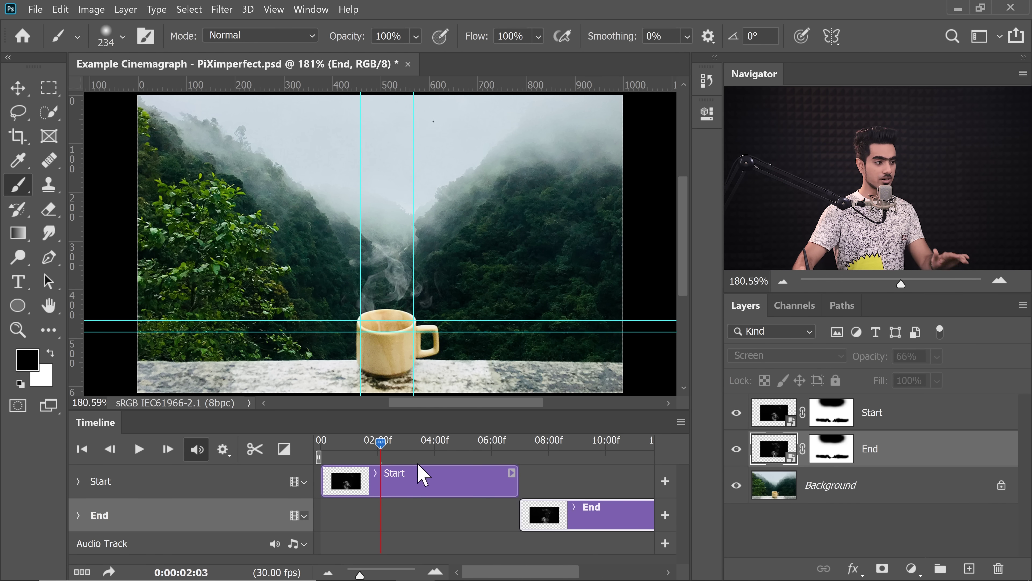
left_click_drag(381, 448, 524, 443)
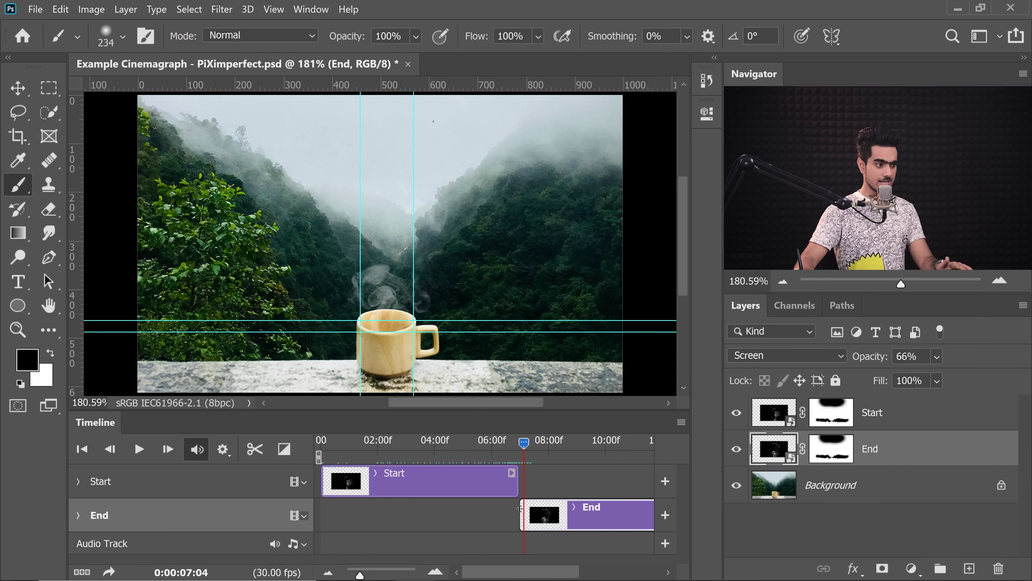
left_click_drag(520, 508, 447, 512)
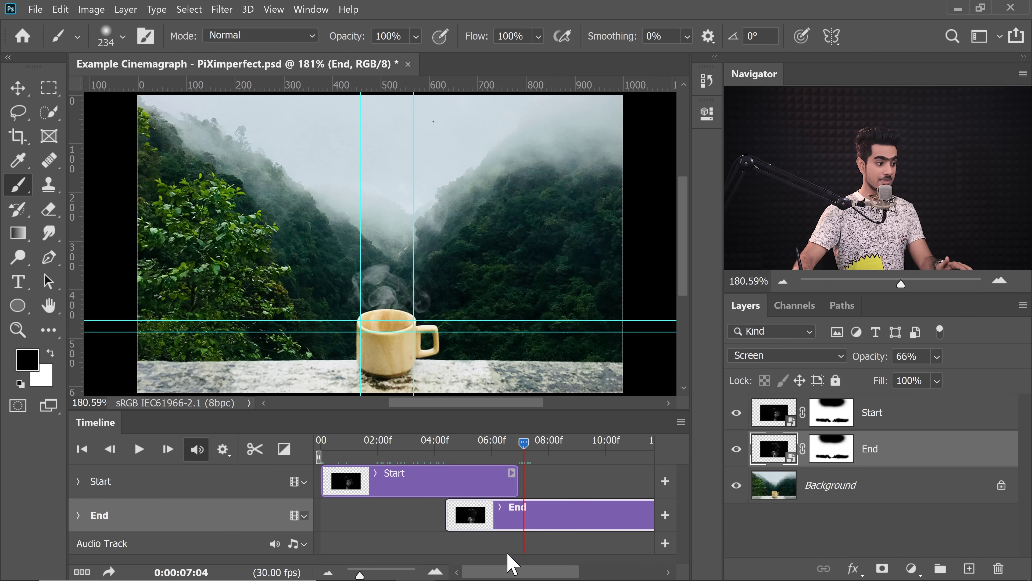
left_click_drag(508, 573, 544, 572)
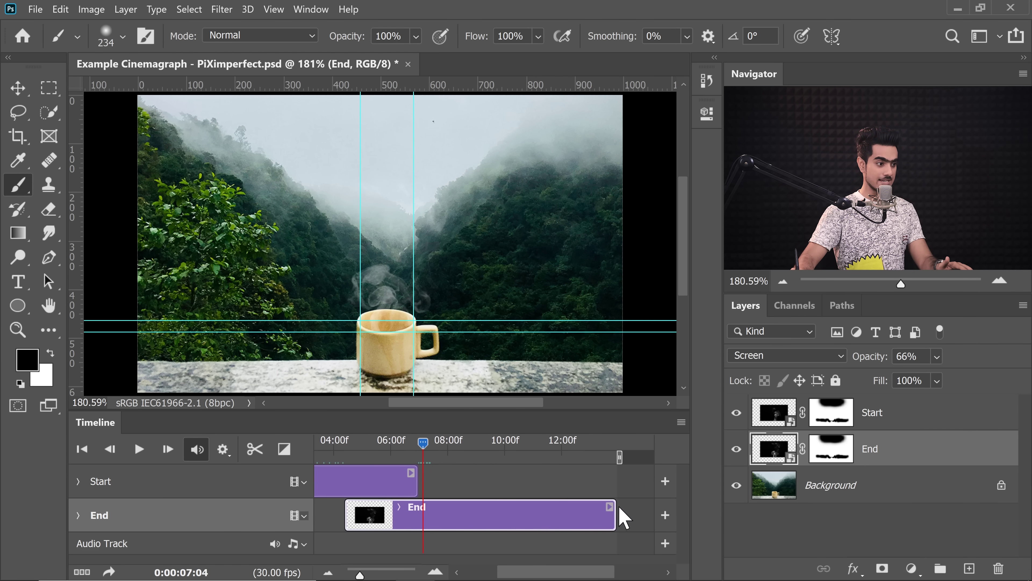
left_click_drag(615, 506, 406, 508)
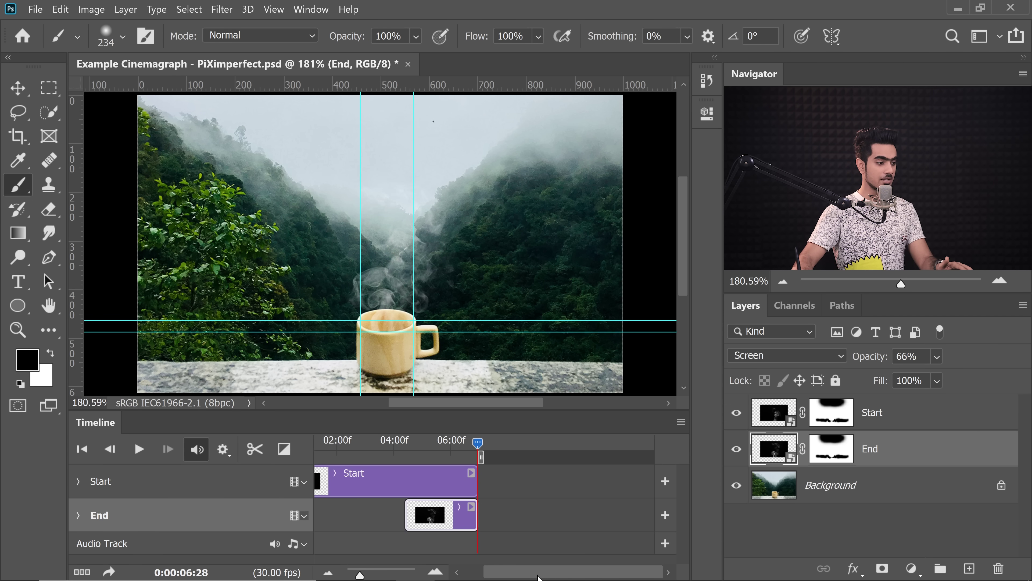
left_click_drag(538, 577, 511, 575)
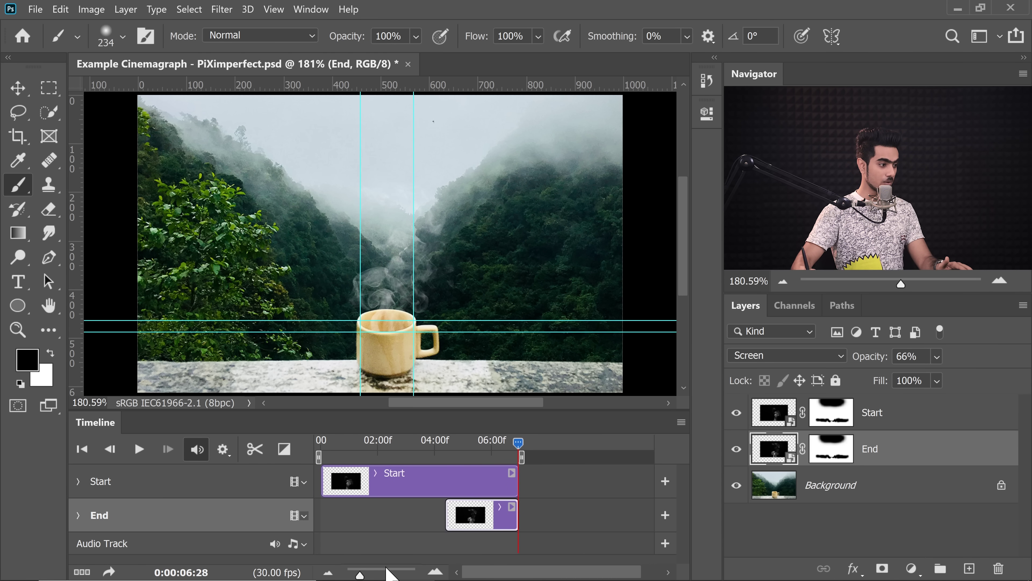
mouse_move(361, 574)
left_mouse_down()
mouse_move(415, 574)
mouse_move(362, 574)
left_mouse_up()
- Add a 100% opacity keyframe to the Start layer at 04:15
key("alt+bracketright")
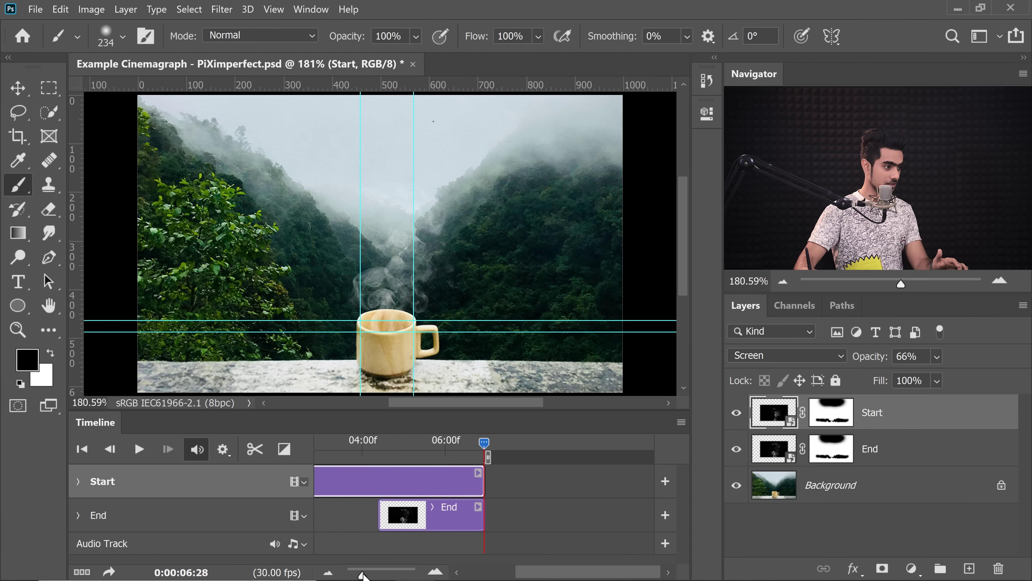
left_click(383, 453)
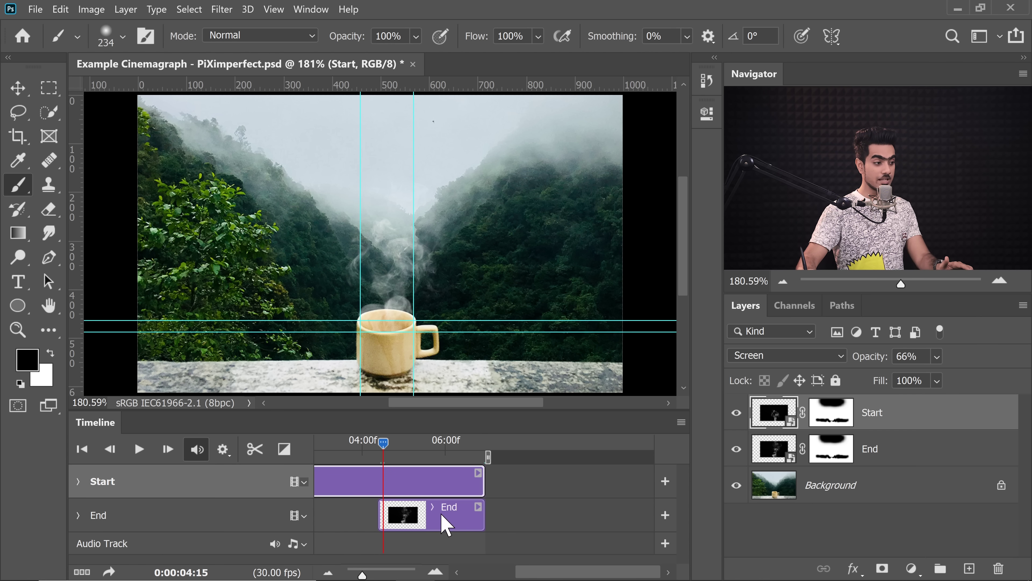
left_click(443, 523)
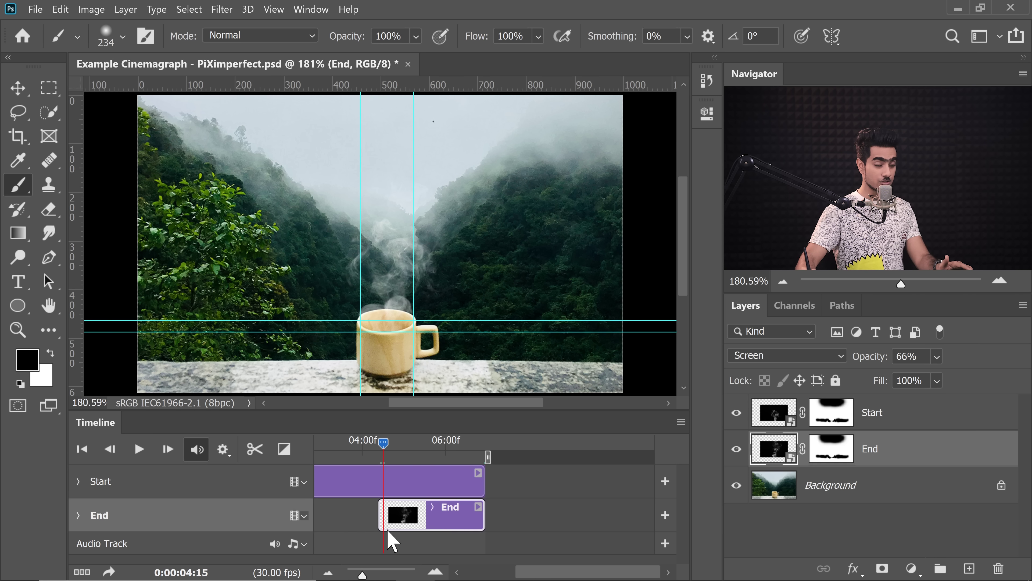
left_click(425, 486)
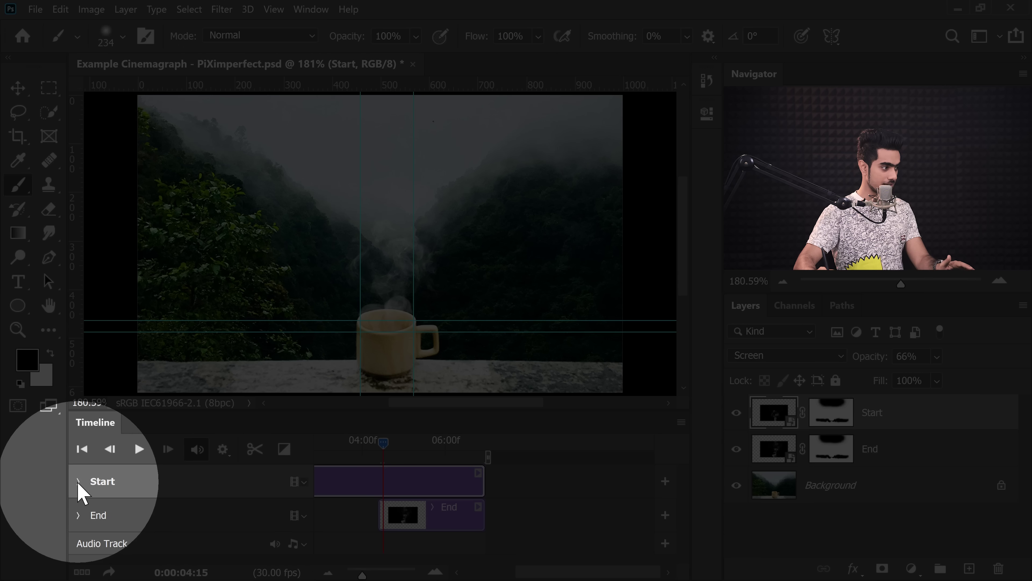
left_click(78, 483)
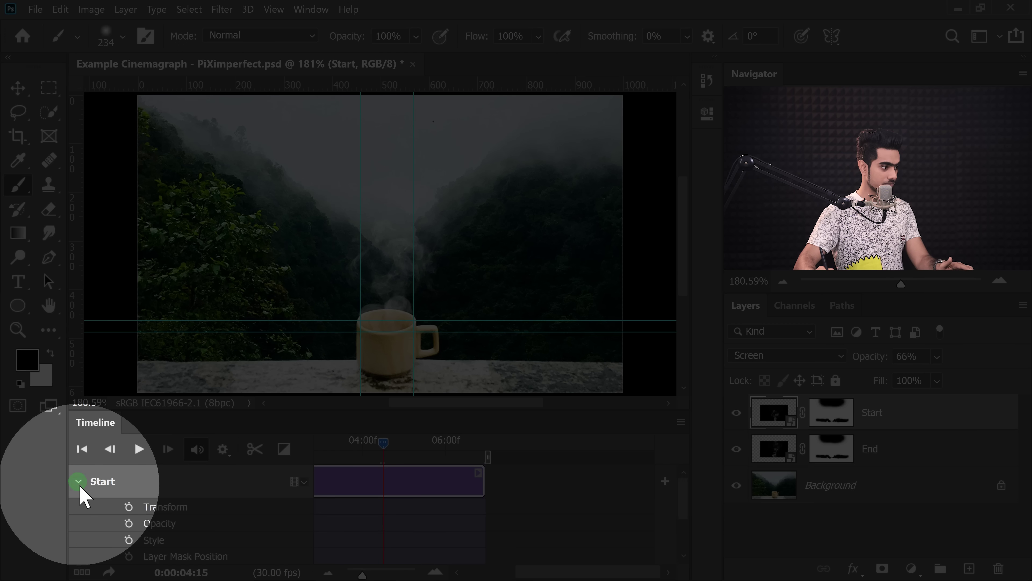
left_click(129, 523)
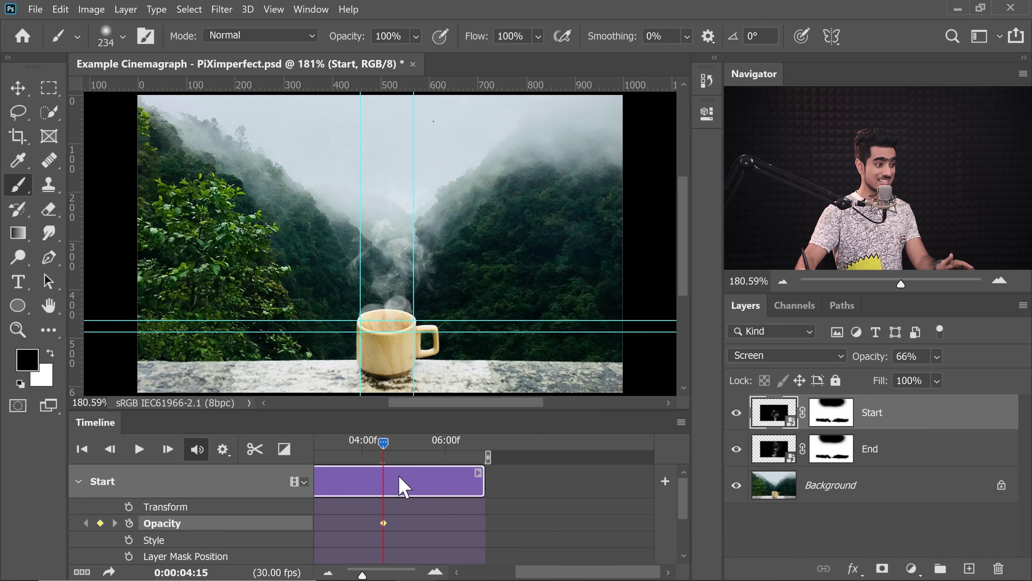
left_click(905, 358)
type("100")
key("Return")
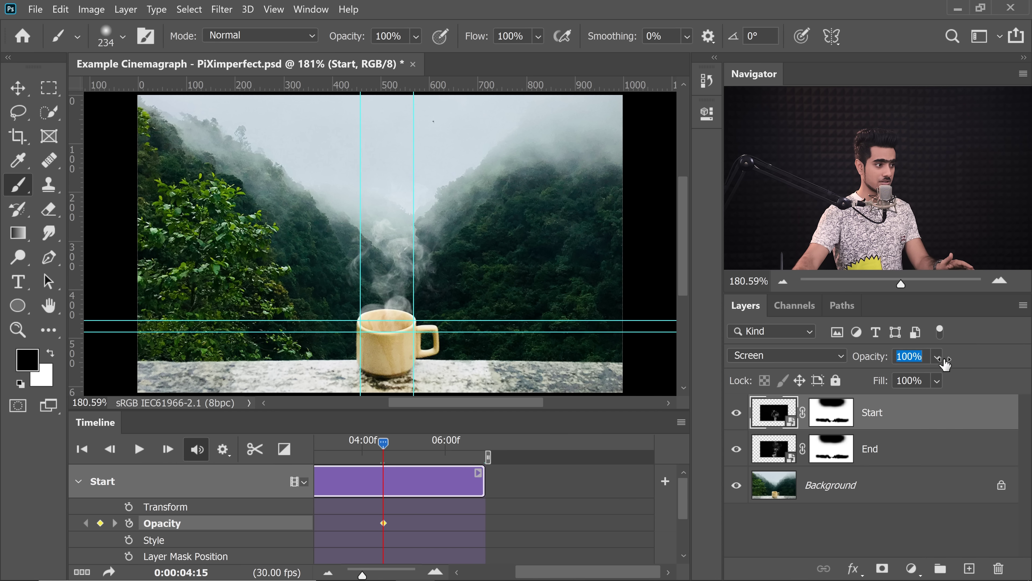
- Add a 0% opacity keyframe to the Start layer at its 06:26 end
scroll(411, 476, "left", 1)
left_click_drag(410, 443, 508, 442)
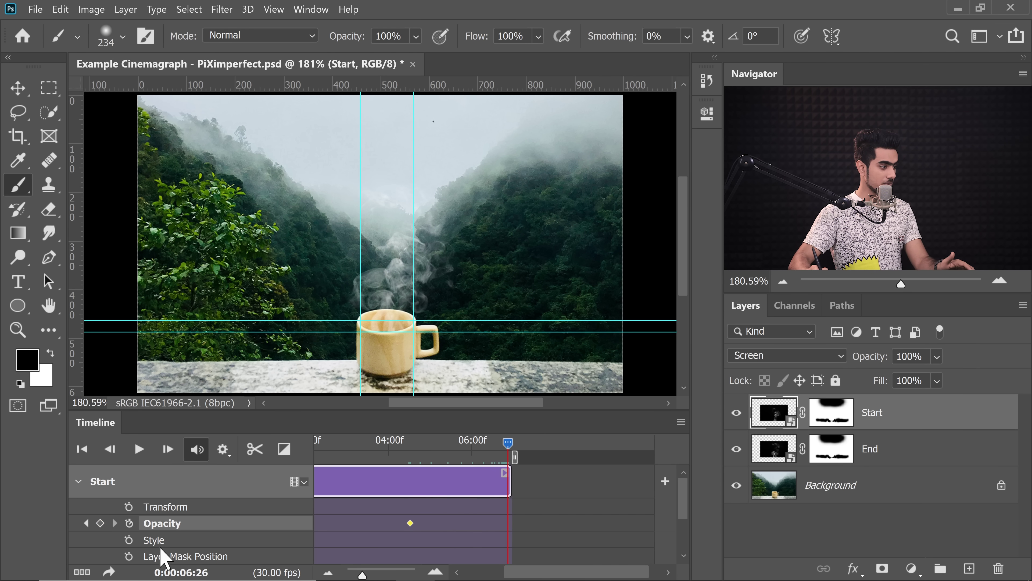
left_click(100, 523)
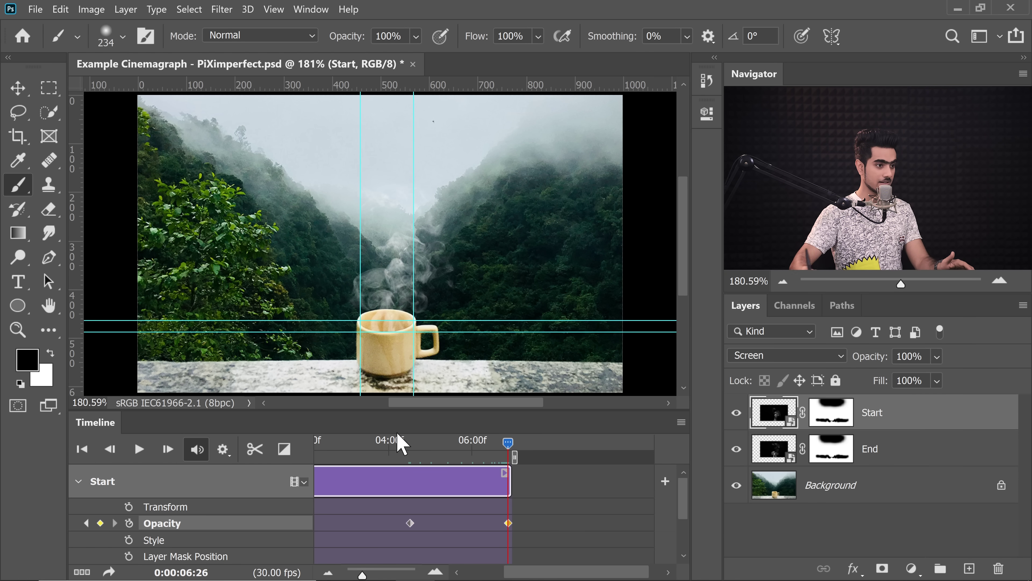
left_click_drag(869, 362, 777, 359)
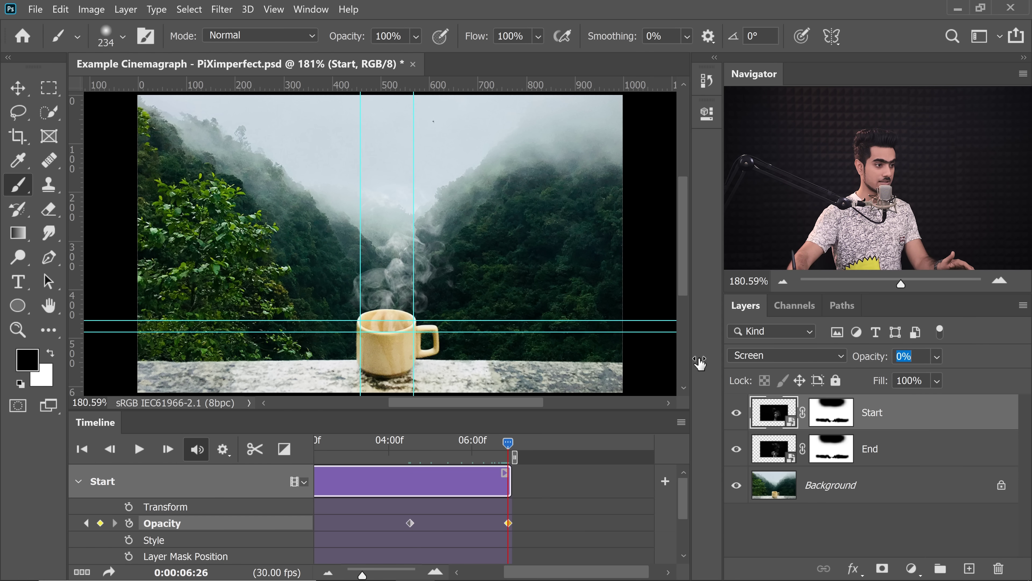
left_click_drag(681, 368, 671, 376)
left_click_drag(503, 456, 196, 480)
left_click_drag(687, 501, 687, 534)
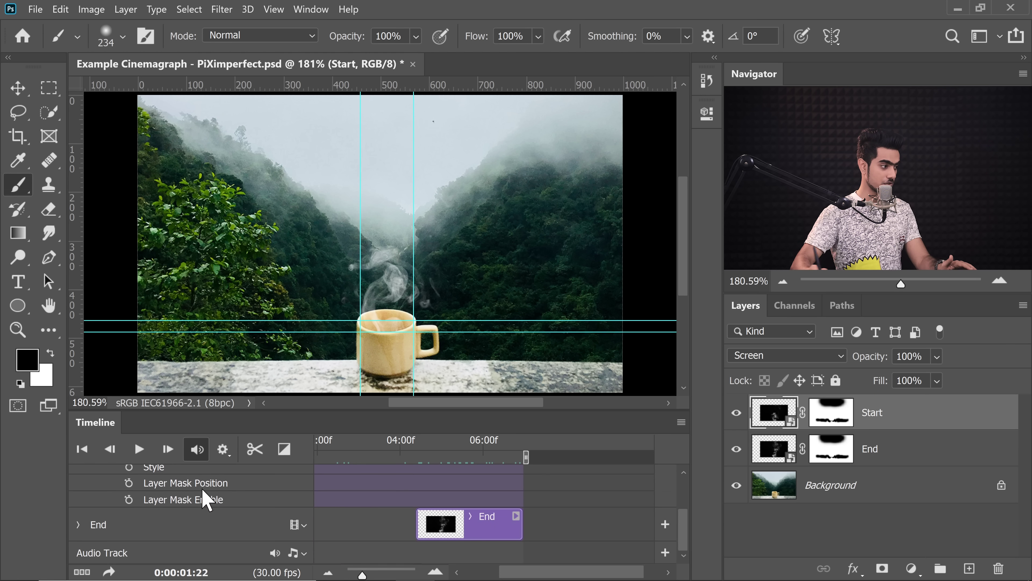
- Set a 0% opacity keyframe on the End layer at 04:15
left_click(78, 524)
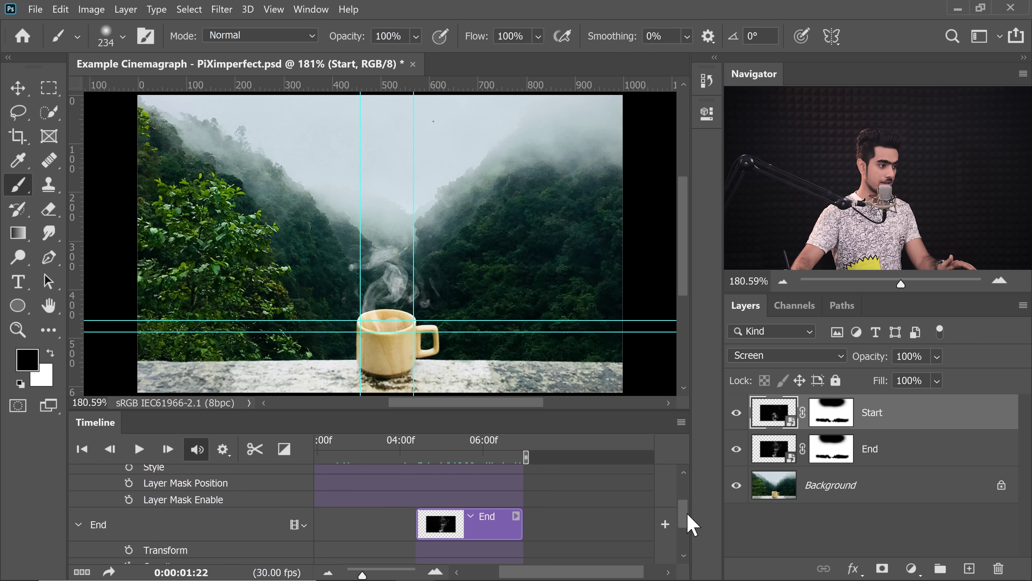
scroll(686, 516, "up", 3)
scroll(687, 502, "down", 1)
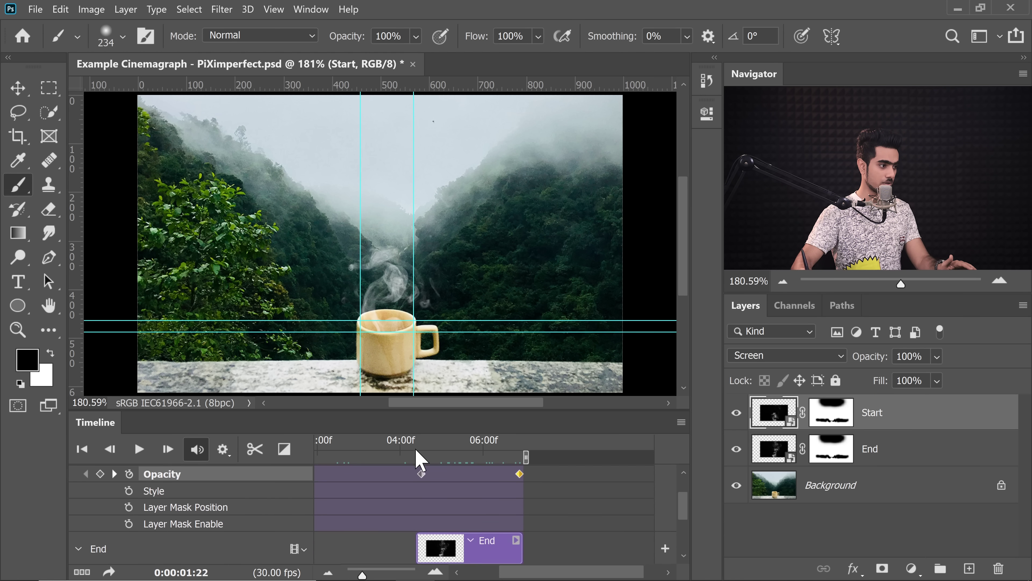
left_click_drag(419, 458, 421, 445)
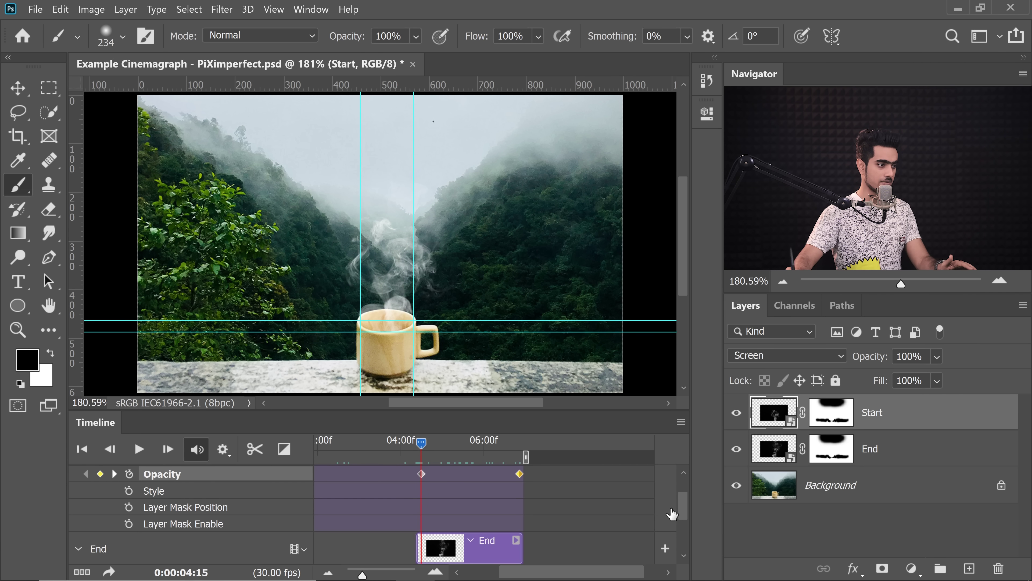
scroll(686, 512, "down", 3)
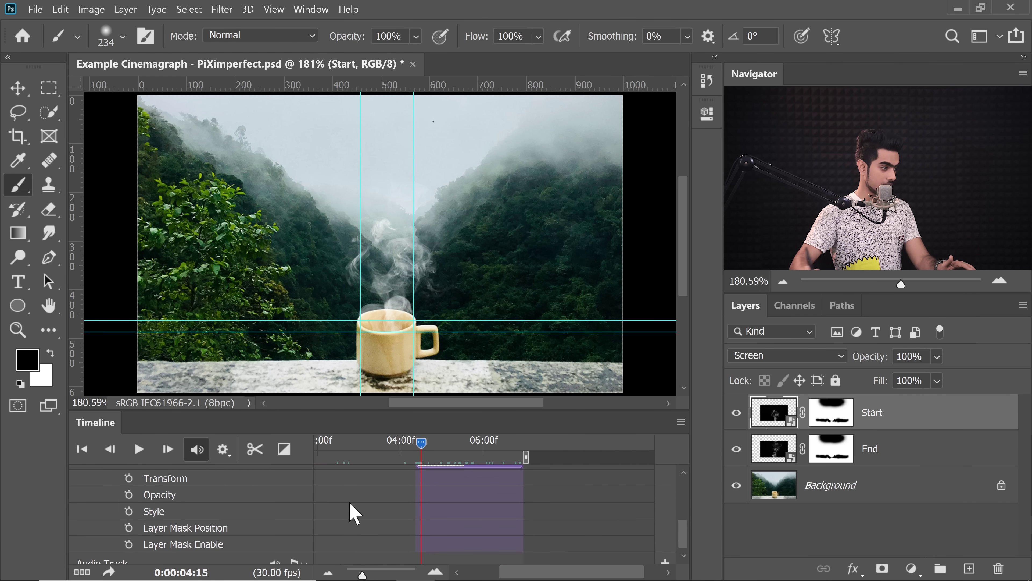
left_click(128, 494)
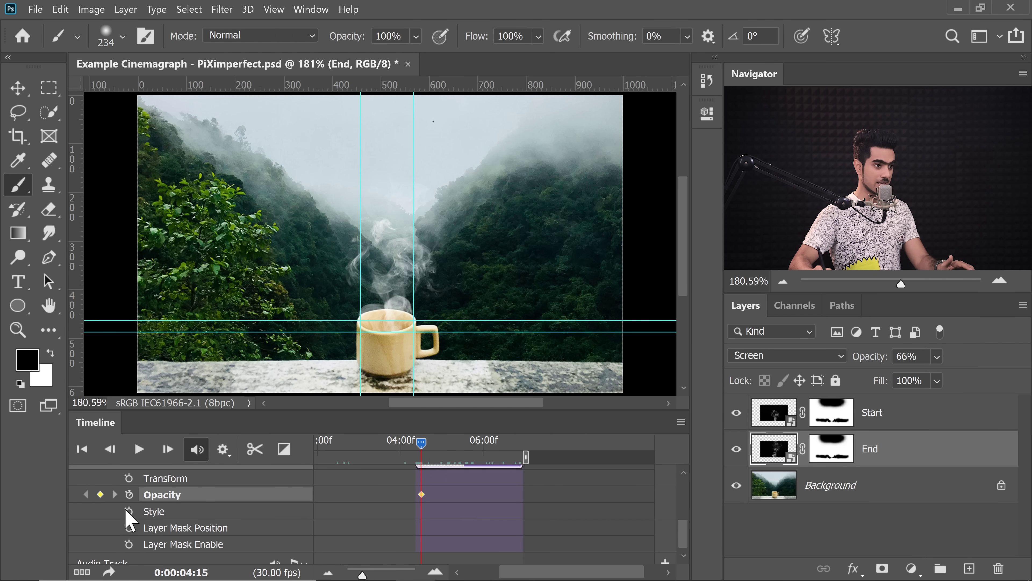
left_click_drag(867, 362, 729, 357)
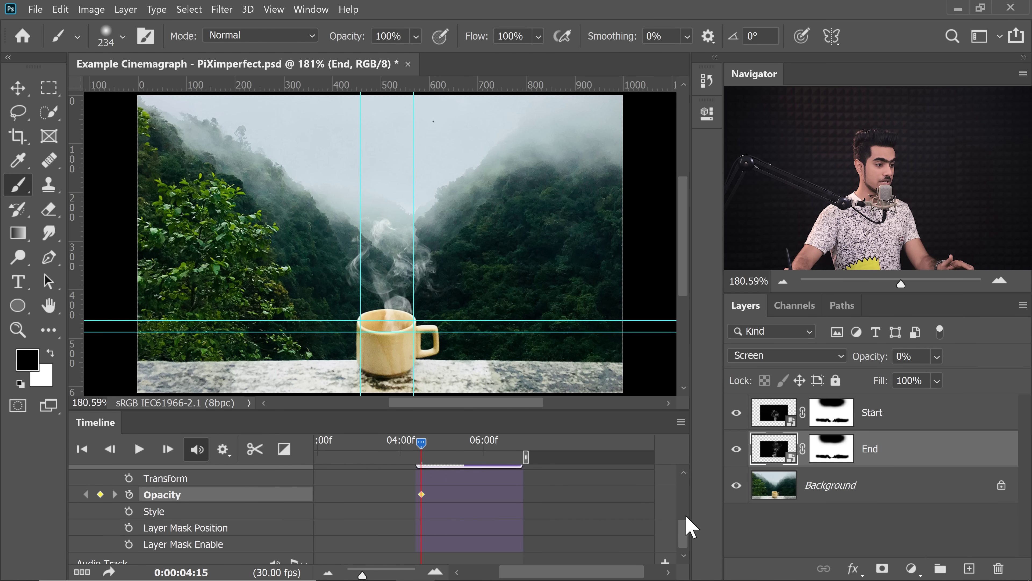
- Add an End layer opacity keyframe at 06:26 set to 100%
scroll(690, 525, "up", 3)
left_click(517, 446)
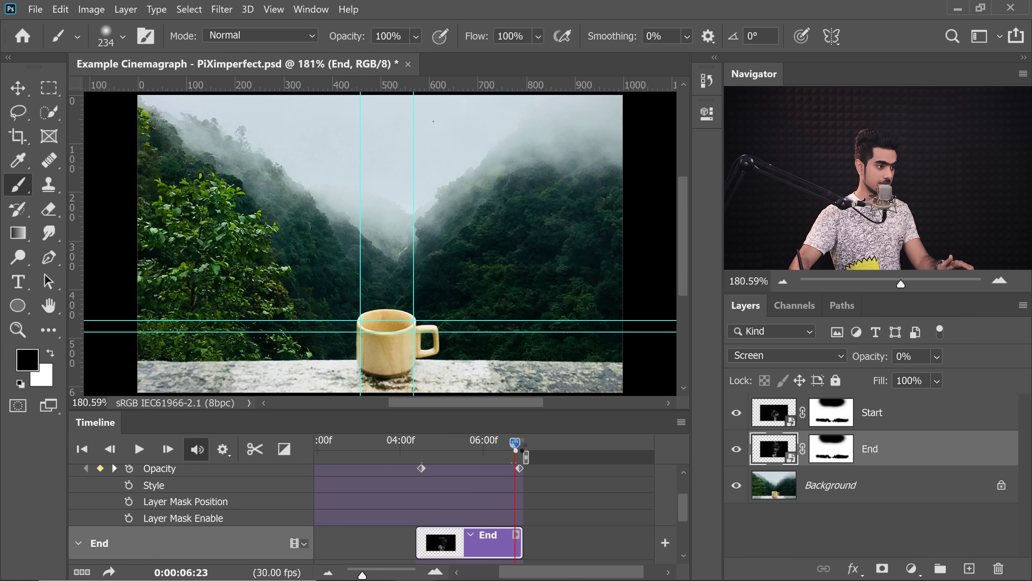
scroll(600, 480, "down", 3)
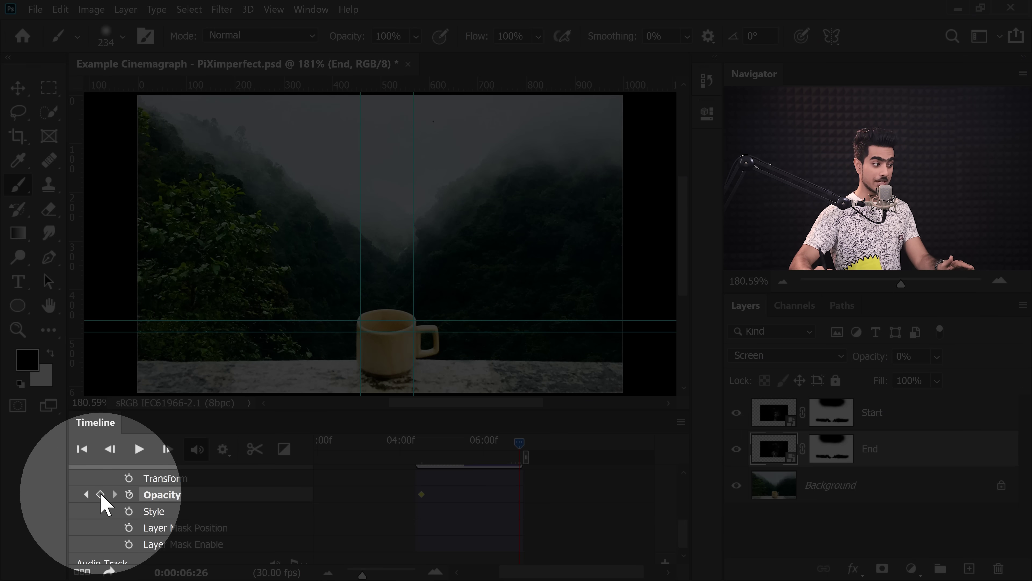
left_click(100, 494)
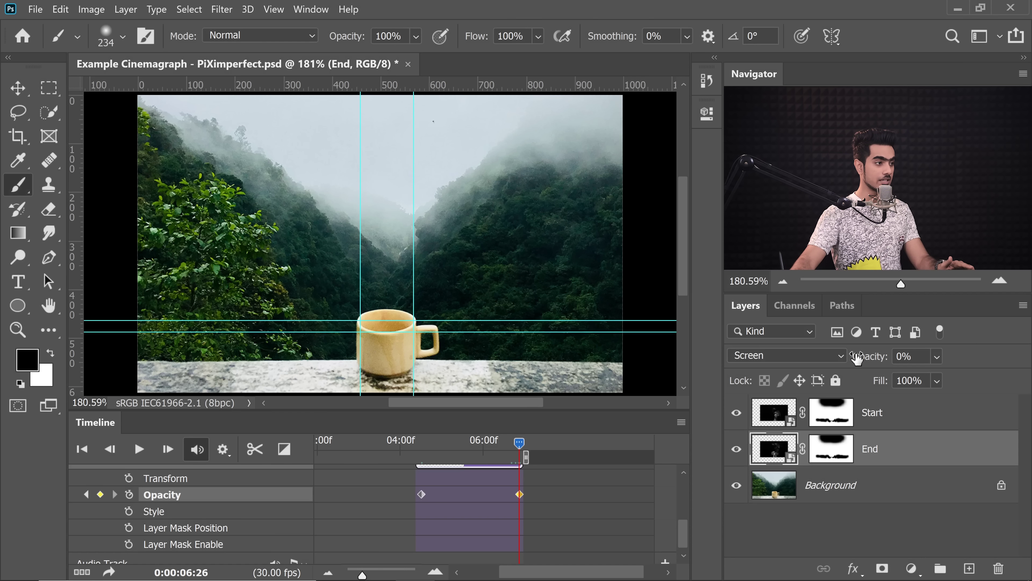
left_click_drag(856, 359, 1028, 374)
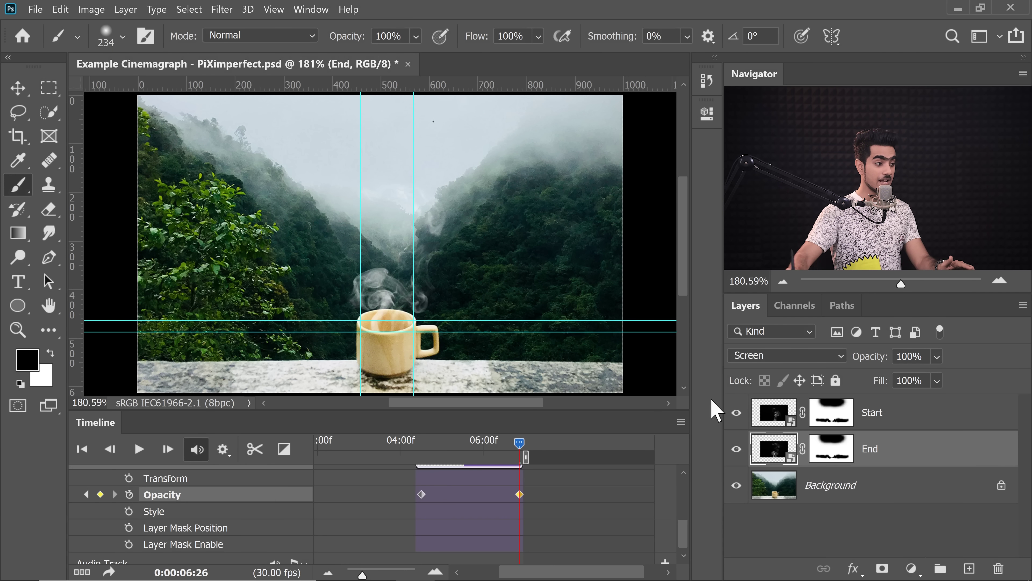
mouse_move(359, 574)
left_mouse_down()
mouse_move(330, 575)
mouse_move(358, 574)
left_mouse_up()
left_click_drag(685, 526, 687, 494)
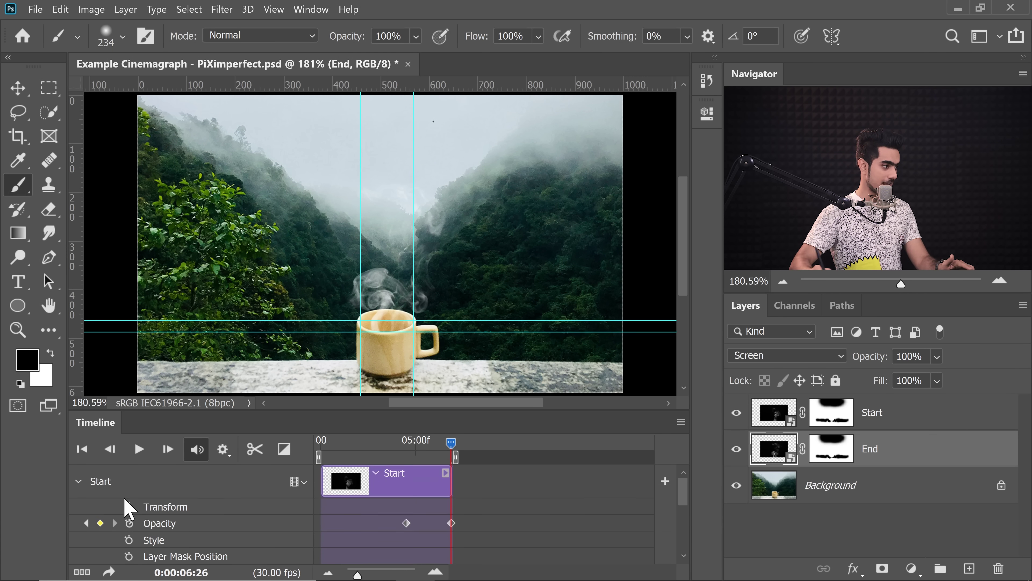
- Collapse the End track, rewind to 0 and play the crossfading Start/End steam
left_click(79, 514)
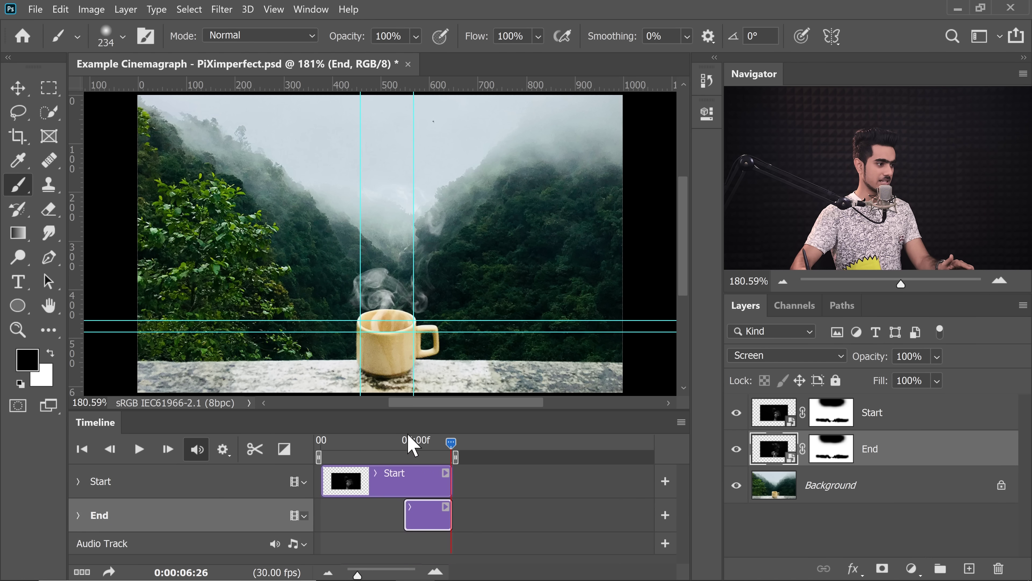
left_click_drag(413, 447, 321, 444)
key("space")
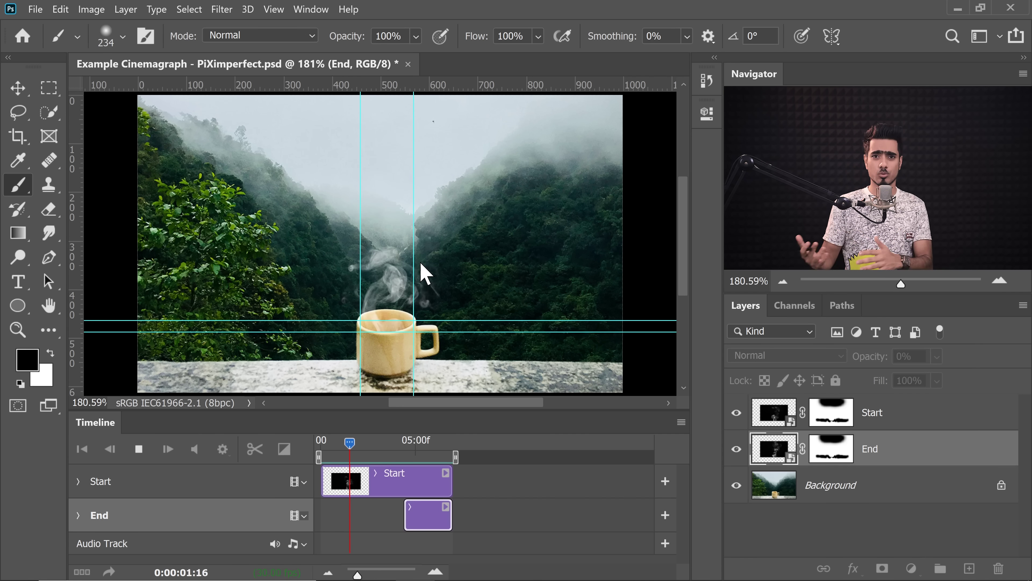
- Open Save for Web (Legacy) and preview the animation playback
left_click(35, 11)
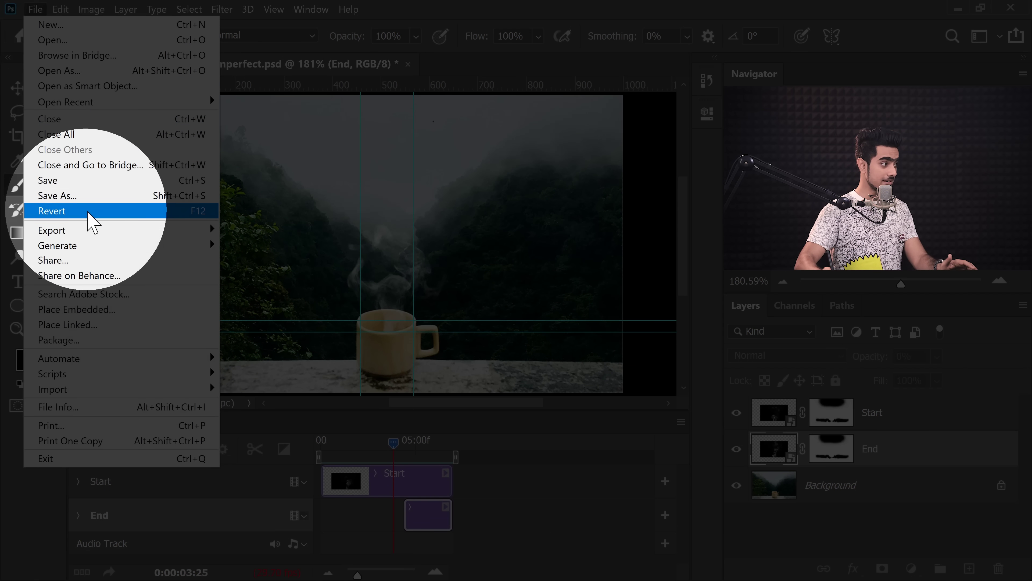
mouse_move(108, 231)
left_click(249, 282)
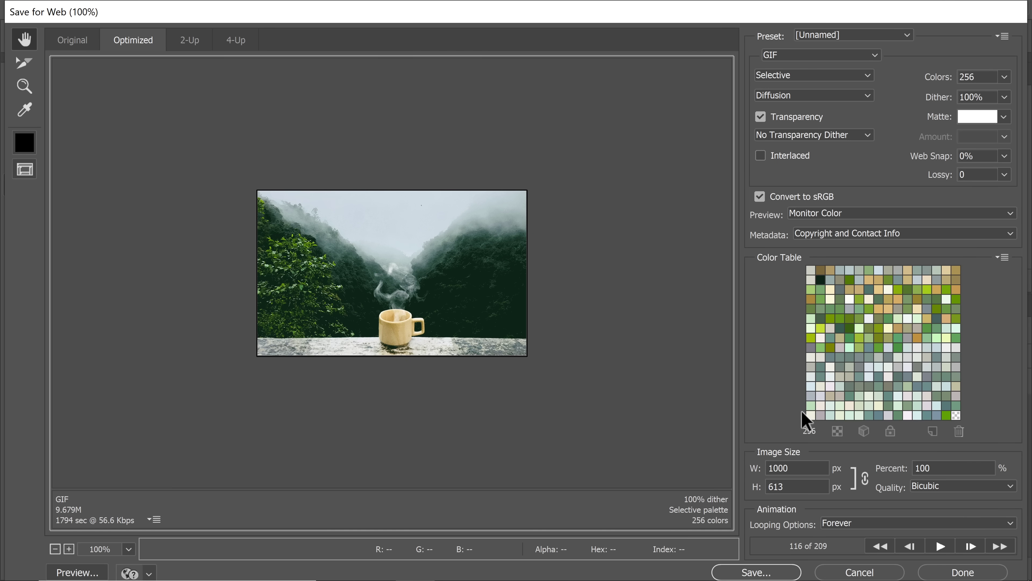
left_click(941, 547)
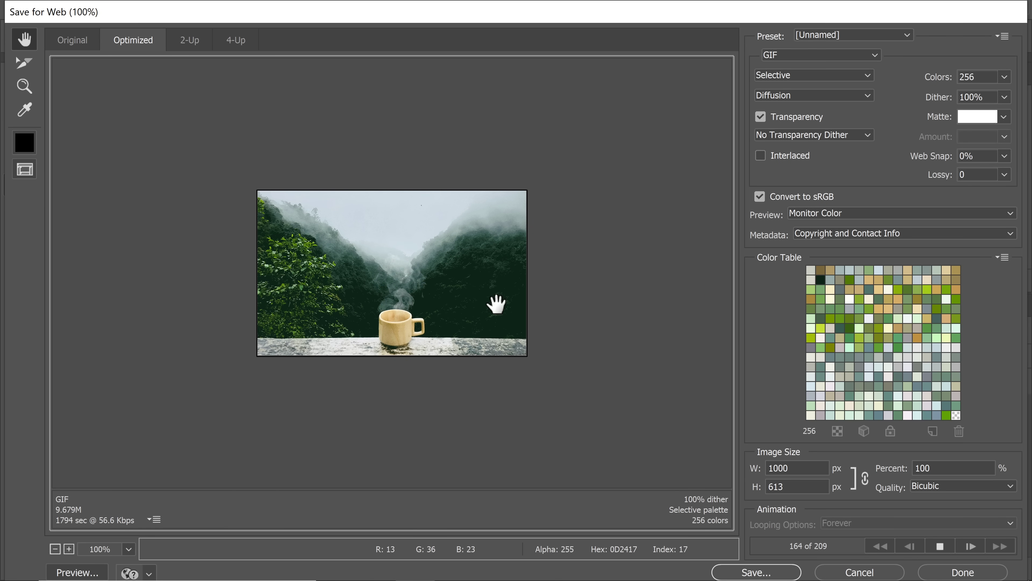
left_click(941, 546)
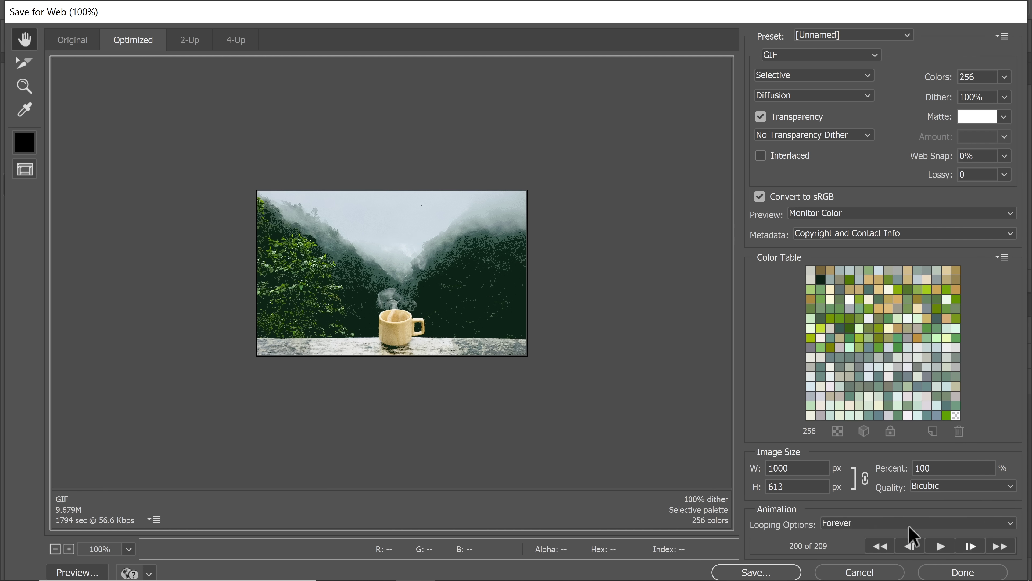
- Keep Looping Options at Forever and GIF as the export format
left_click(844, 525)
left_click(842, 548)
left_click(797, 56)
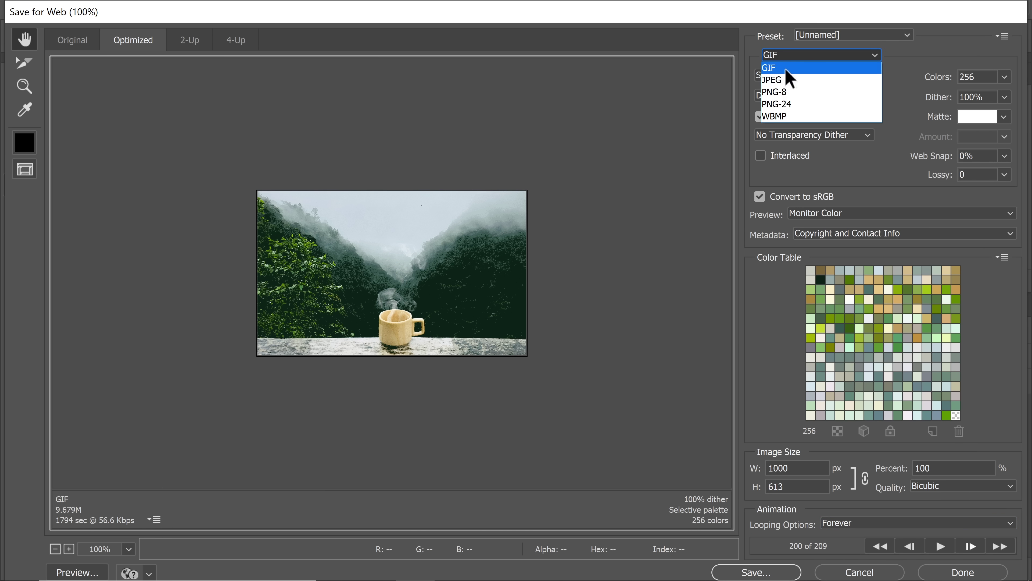
left_click(785, 70)
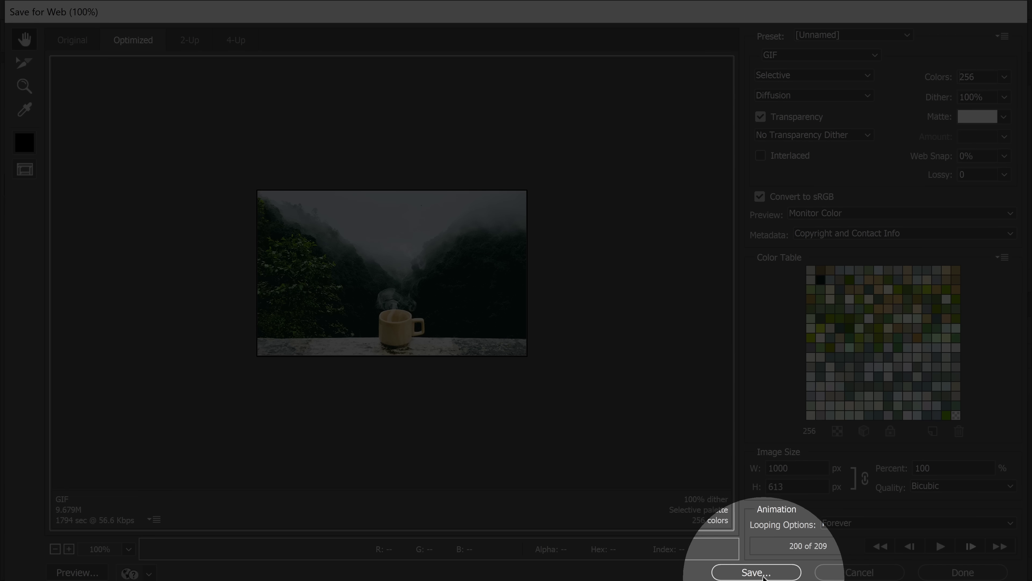
- Save the optimized GIF as Example-Cinemagraph---PiXimperfect.gif in the GIF - PiXimperfect folder and locate it in File Explorer
left_click(756, 571)
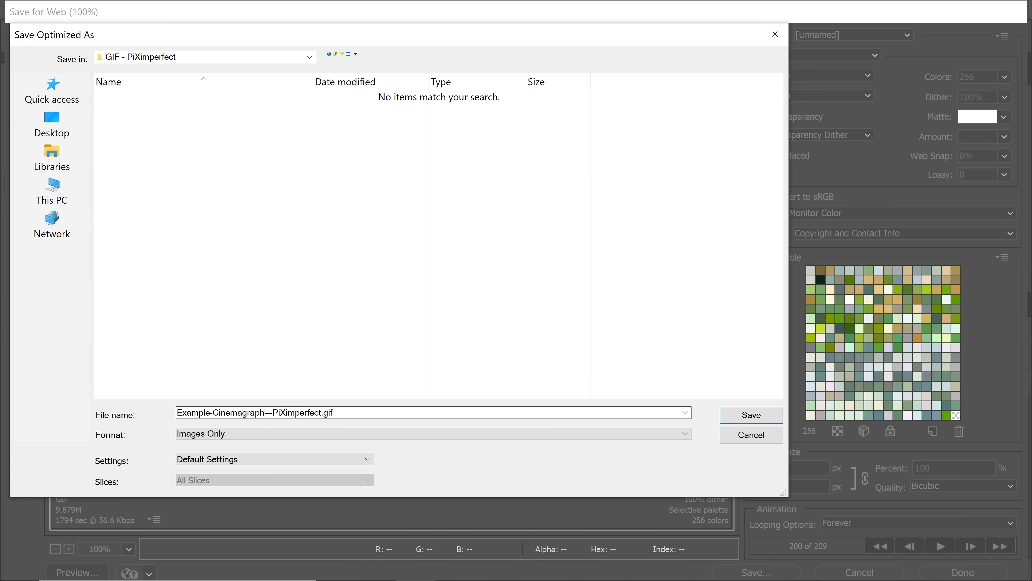
left_click(748, 433)
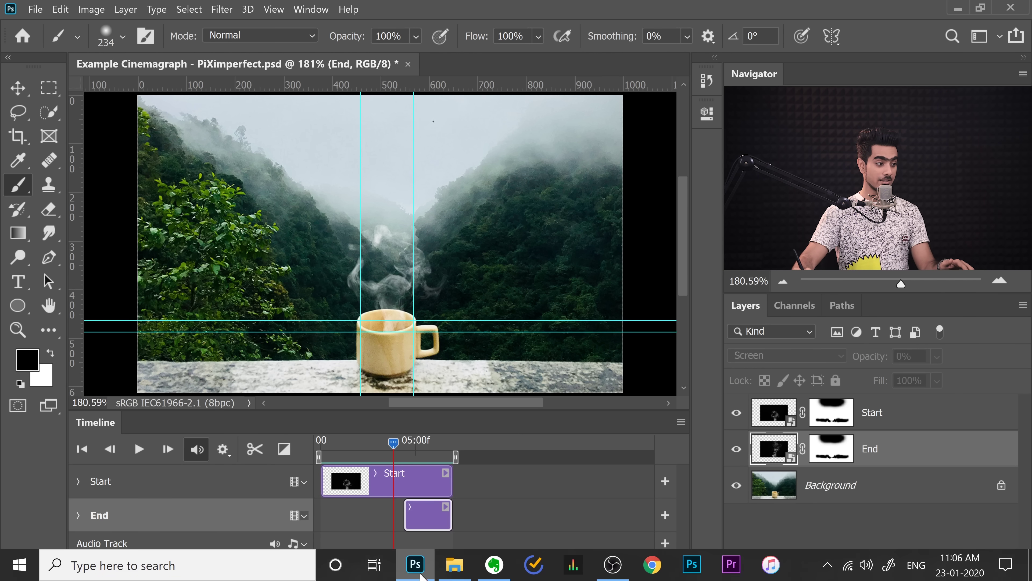
left_click(455, 564)
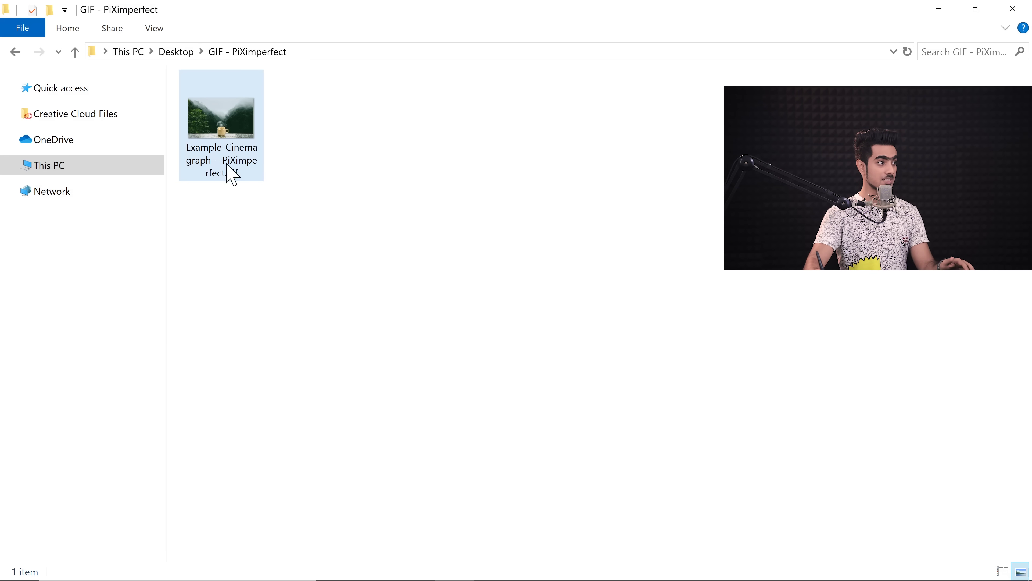
- Open Example-Cinemagraph---PiXimperfect.gif in Windows Photos to play the steaming mug loop
double_click(246, 155)
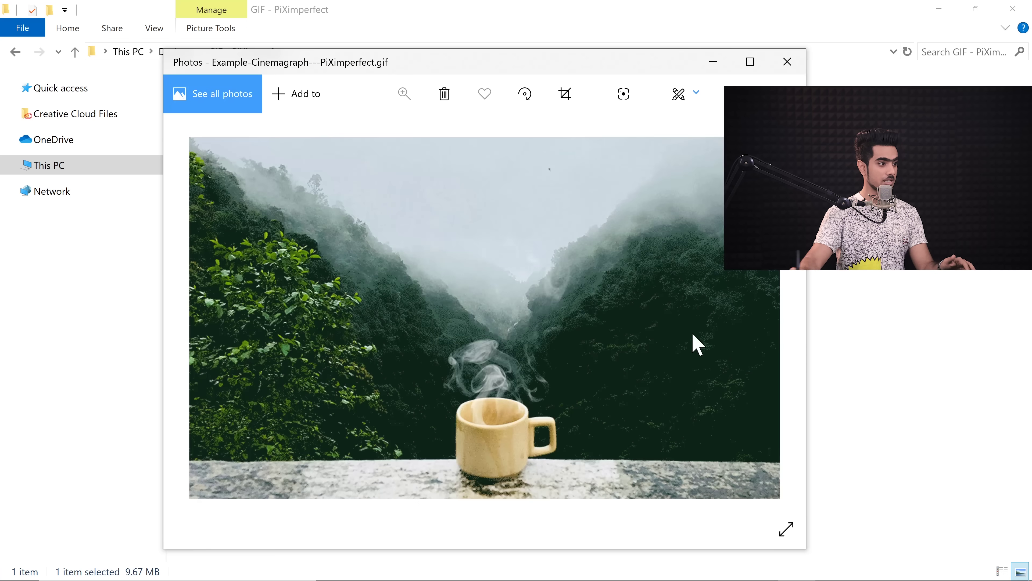